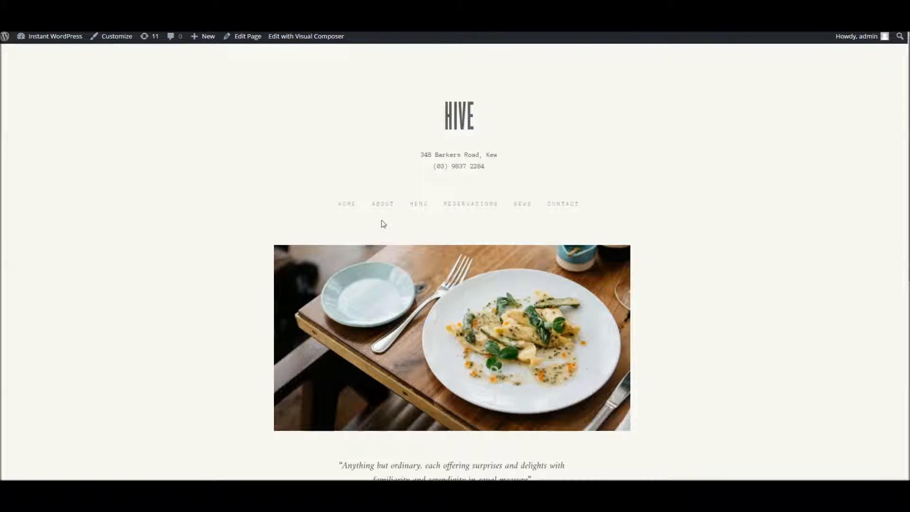
Examine the layout and content of the restaurant site's Home and About pages.
scroll(232, 166, down, 8)
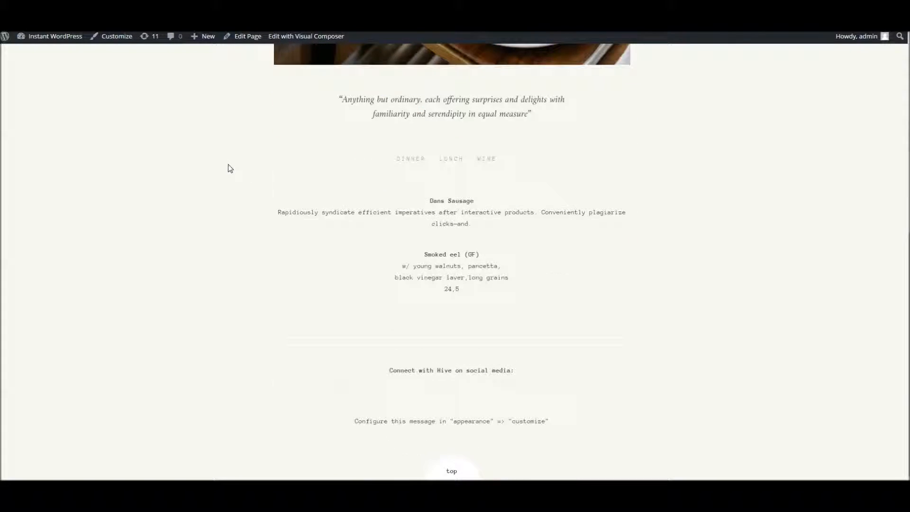
scroll(228, 166, up, 6)
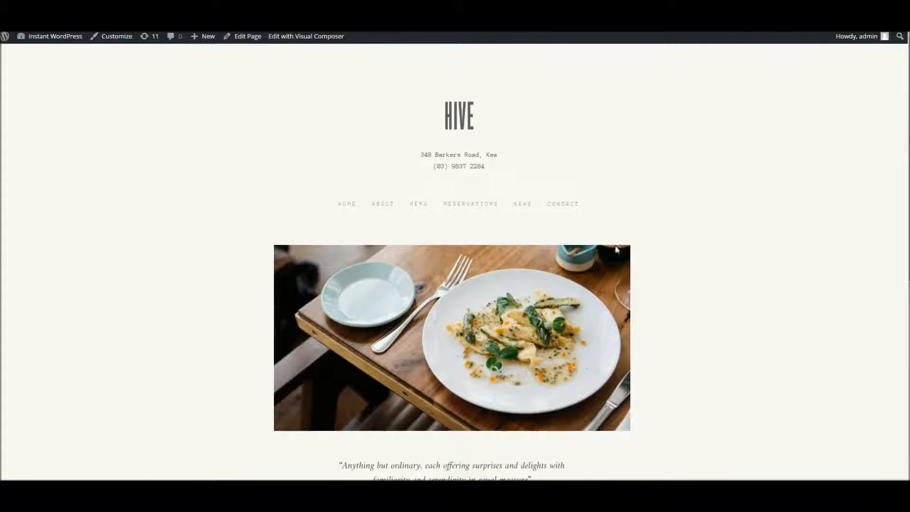
scroll(516, 308, down, 5)
scroll(512, 304, up, 4)
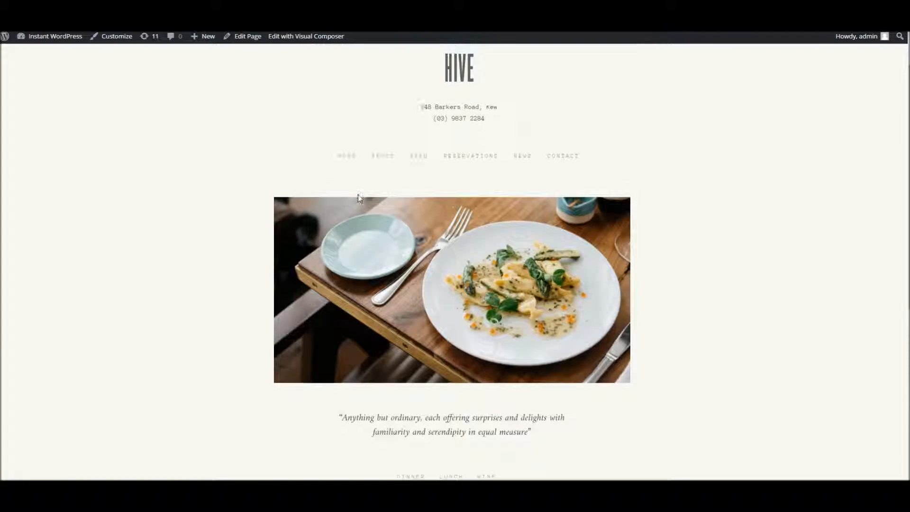
click(379, 172)
scroll(299, 209, down, 9)
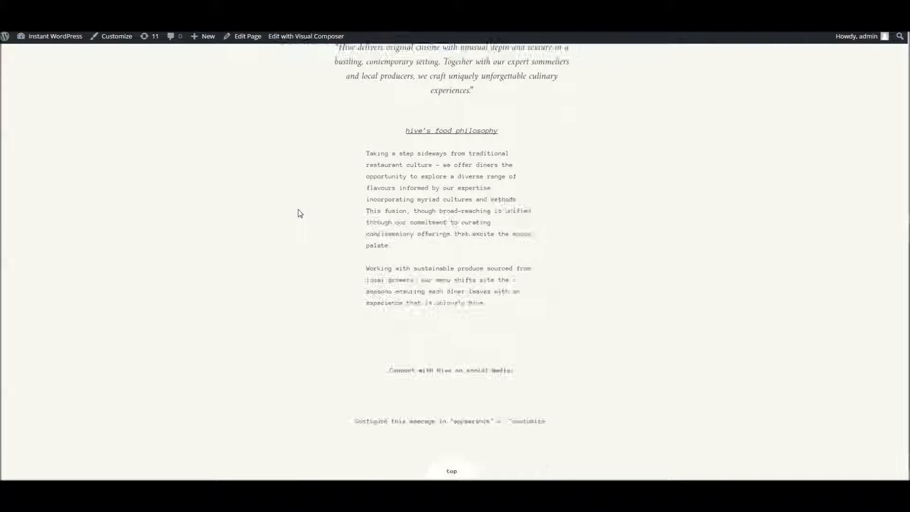
scroll(299, 213, up, 3)
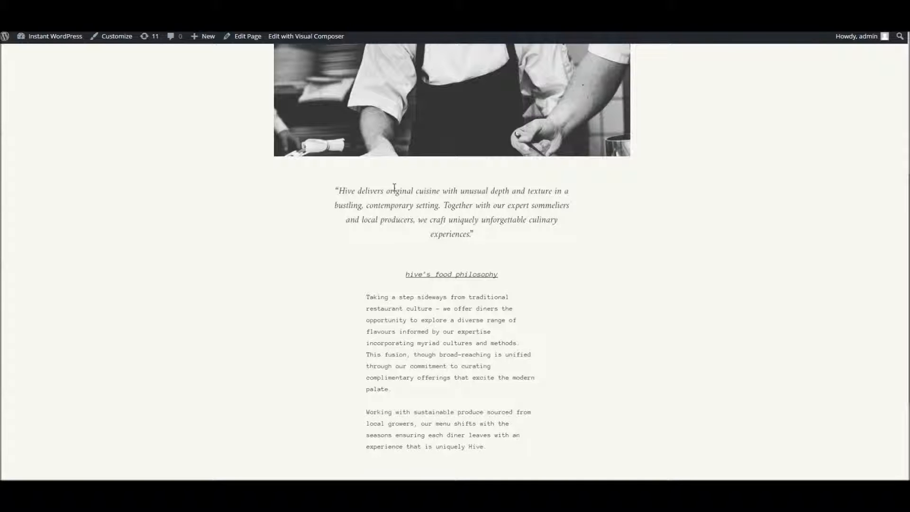
scroll(394, 188, up, 4)
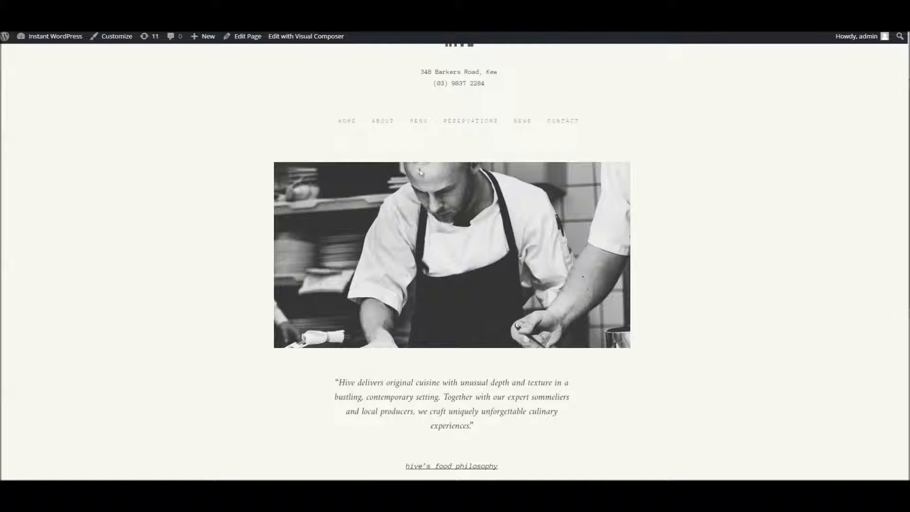
scroll(420, 170, down, 5)
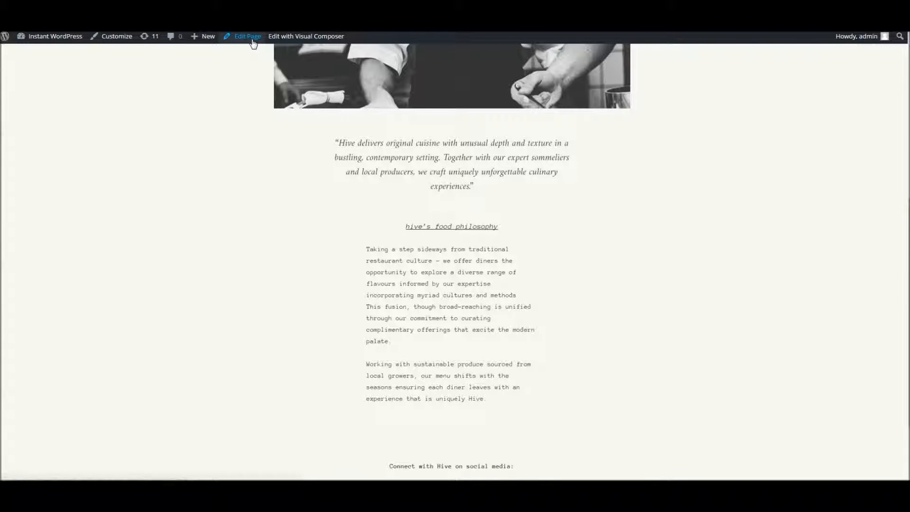
Create a new page titled "Dans Page" and switch it to the Visual Composer backend editor, dismissing the introductory tip.
mouse_move(67, 39)
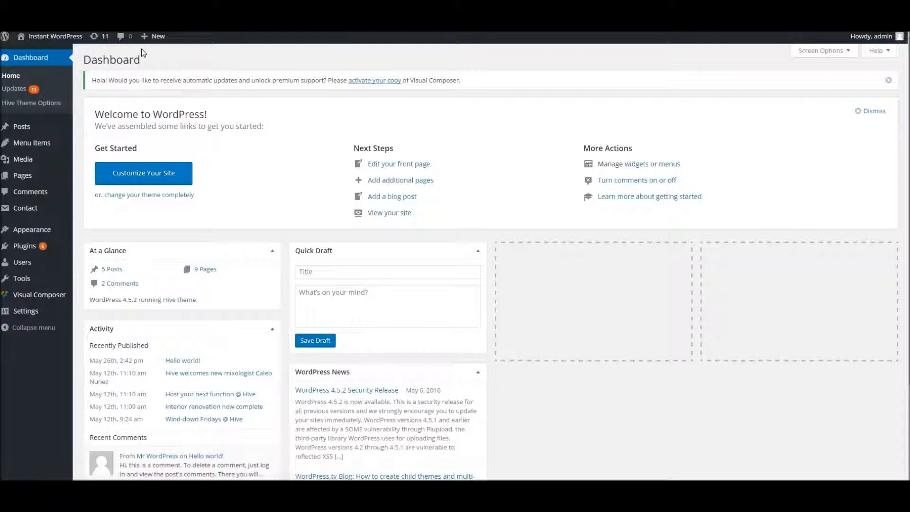
mouse_move(33, 178)
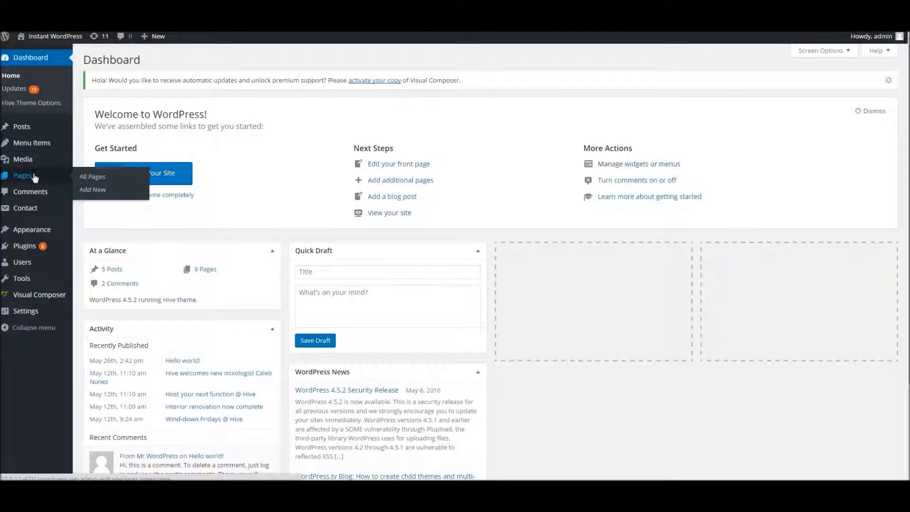
click(109, 193)
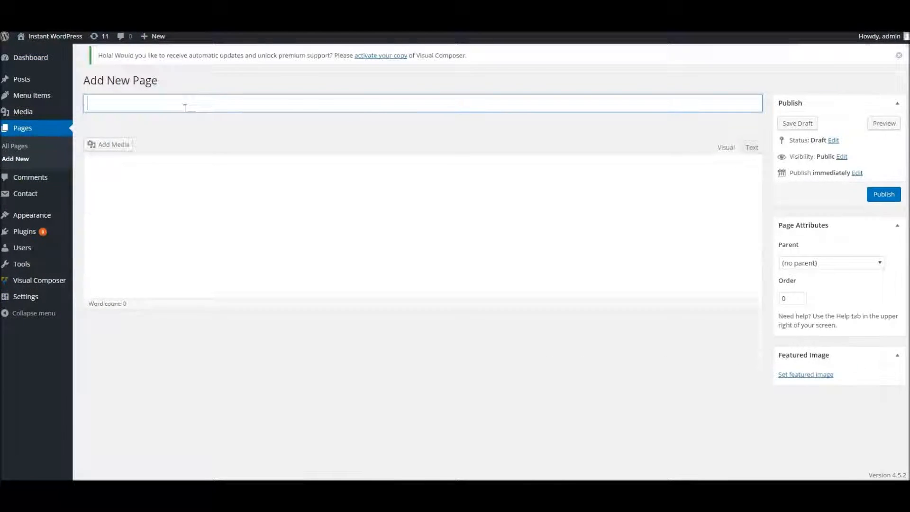
text(Dans Page)
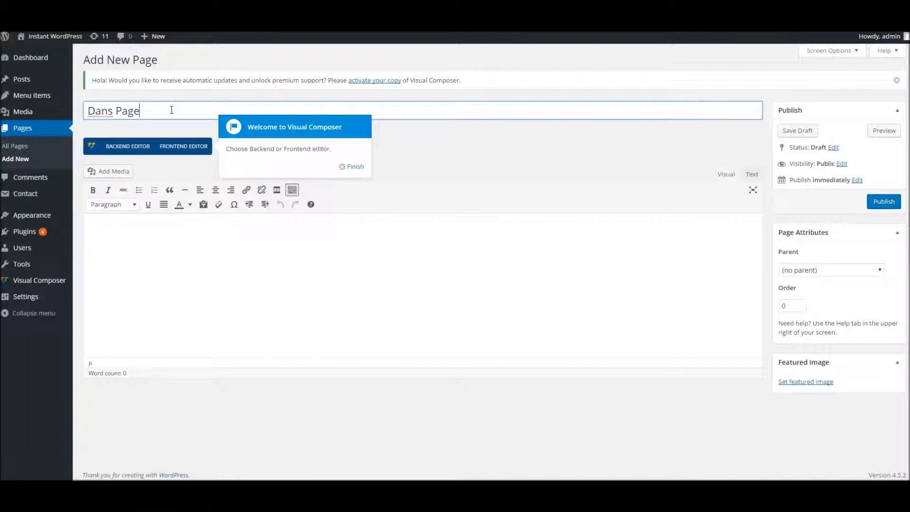
click(127, 147)
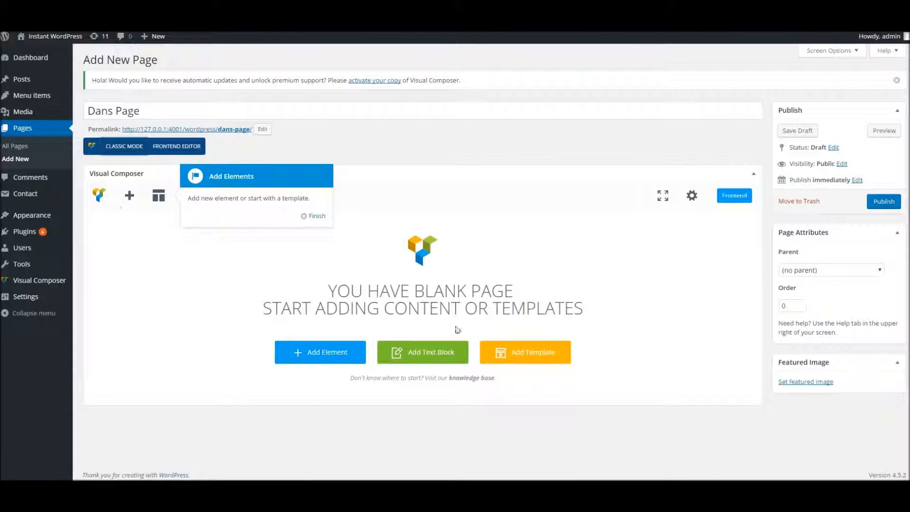
click(313, 215)
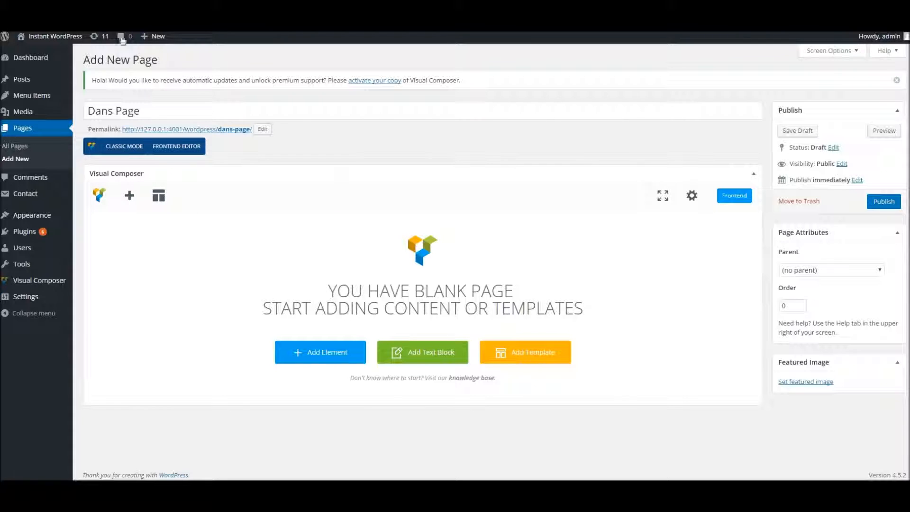
Add a Single Image element and upload 676_min from the Demo Images folder in the Pictures library as its image.
click(129, 196)
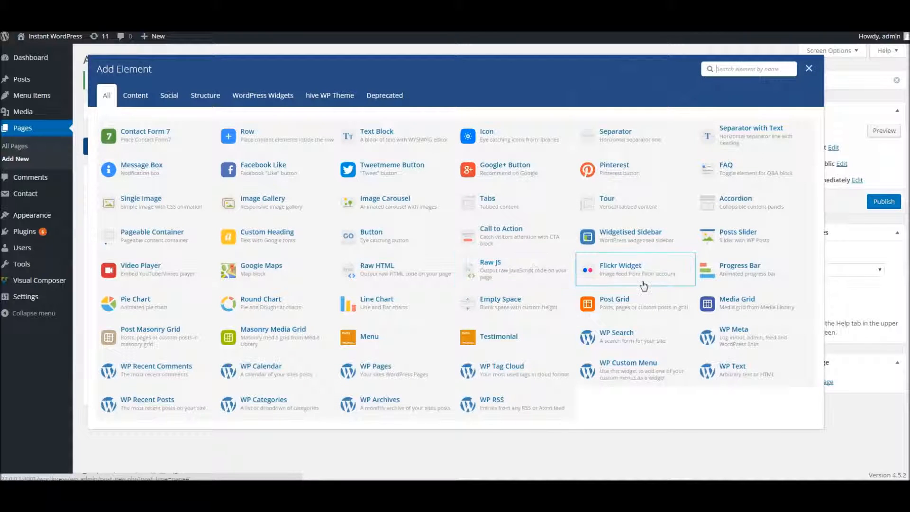
click(165, 209)
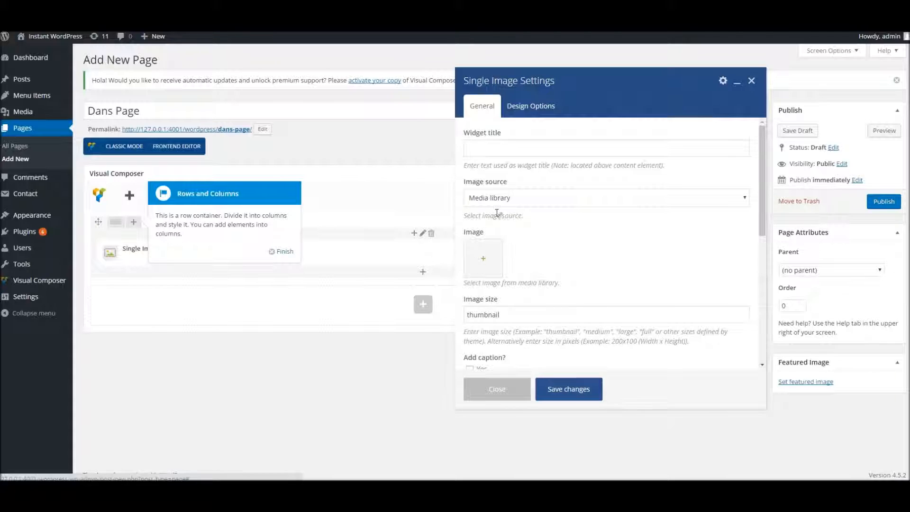
click(484, 252)
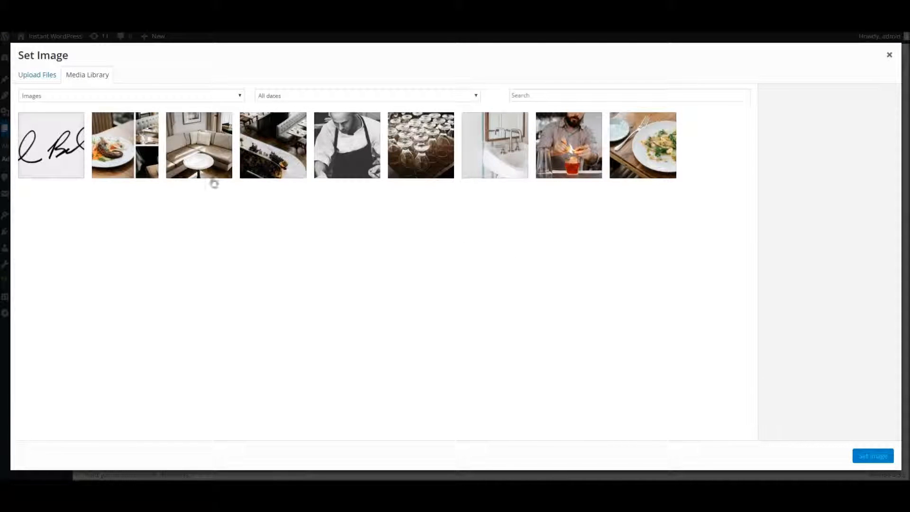
click(38, 76)
click(445, 241)
click(232, 234)
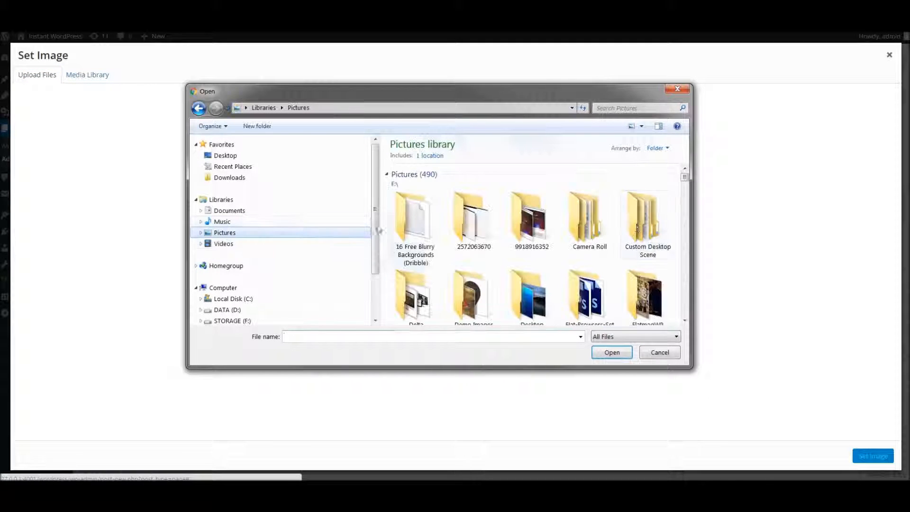
scroll(564, 269, down, 1)
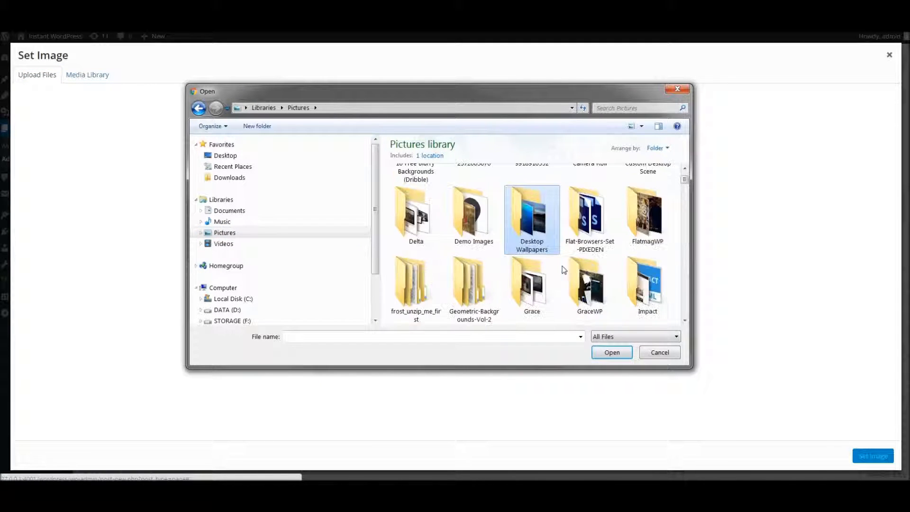
double_click(485, 214)
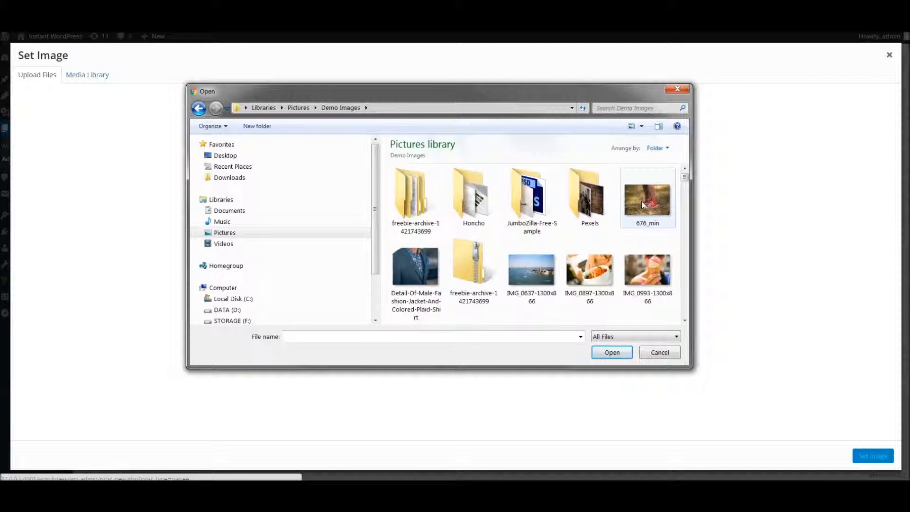
double_click(642, 201)
click(882, 457)
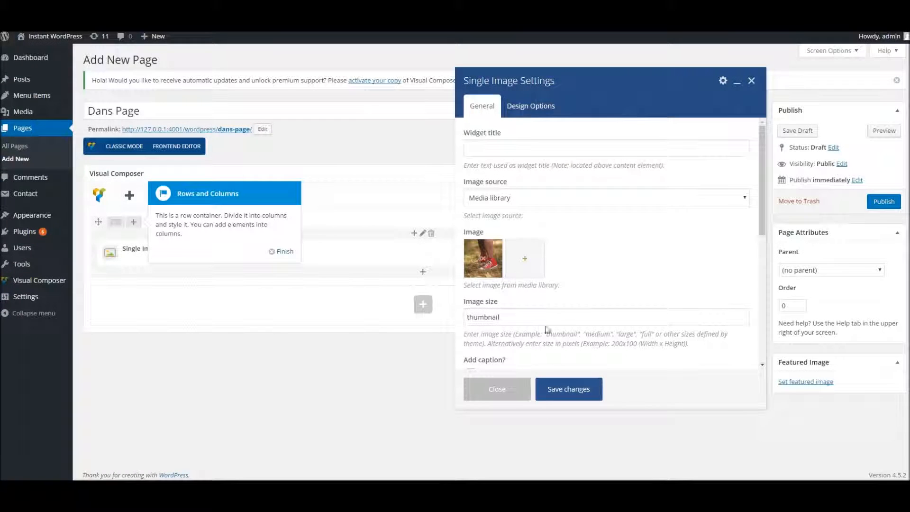
Save the single image with its size set to full, and publish the page to check it on the site.
click(523, 317)
double_click(523, 317)
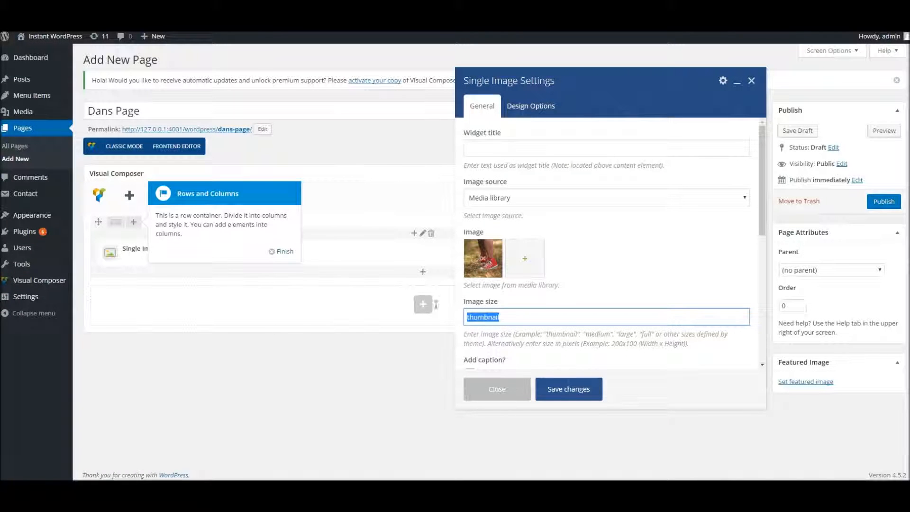
scroll(673, 242, down, 1)
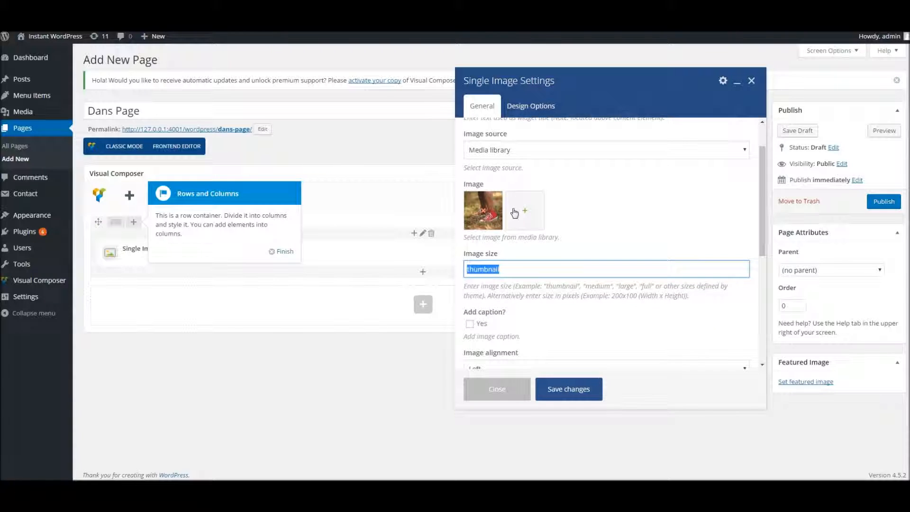
text(full)
click(560, 389)
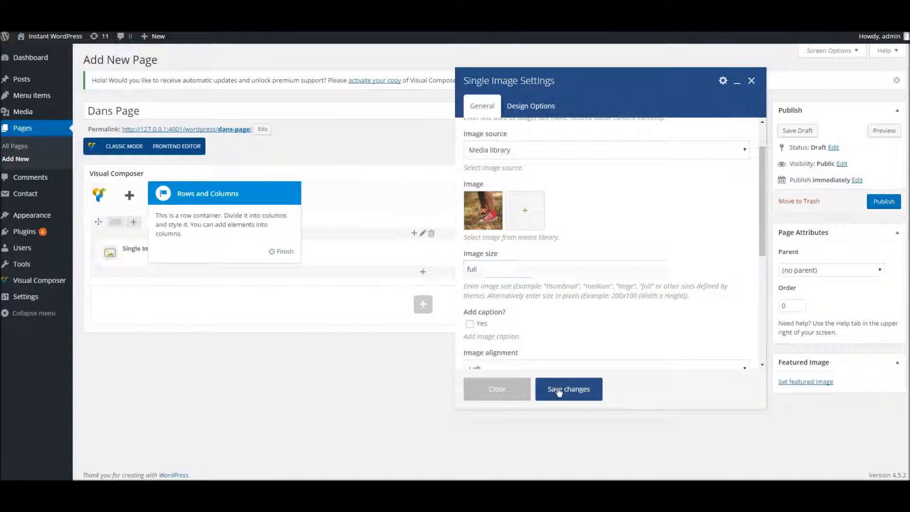
click(882, 201)
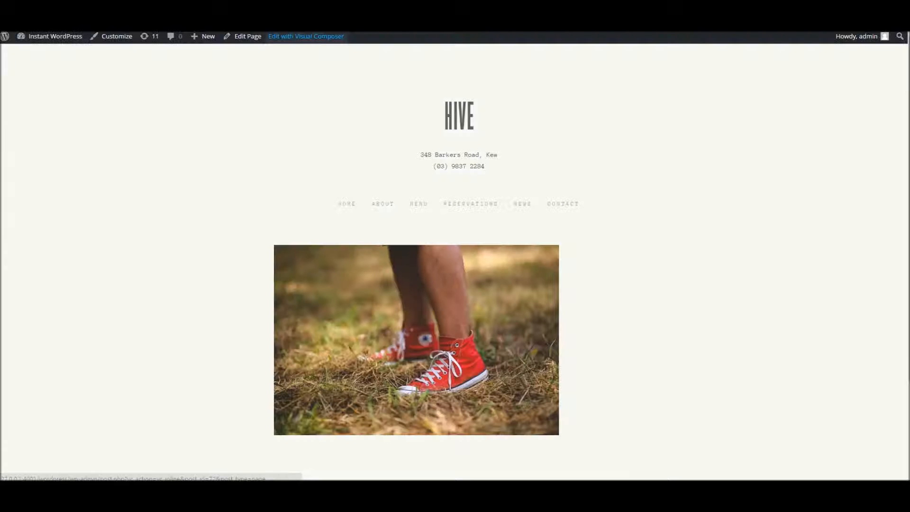
scroll(321, 234, down, 2)
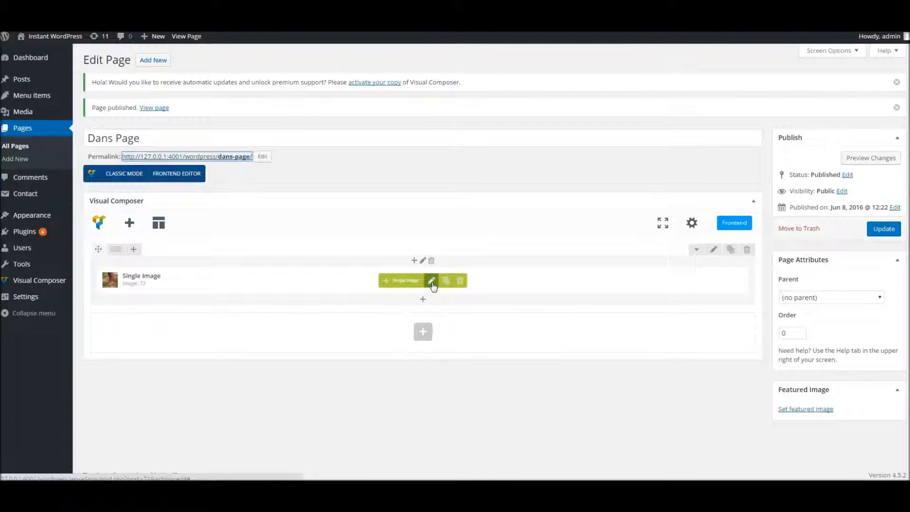
Replace the Single Image element's picture with the restaurant bar interior photo (inner-header-2-1.jpg) from the media library and save the element.
click(431, 282)
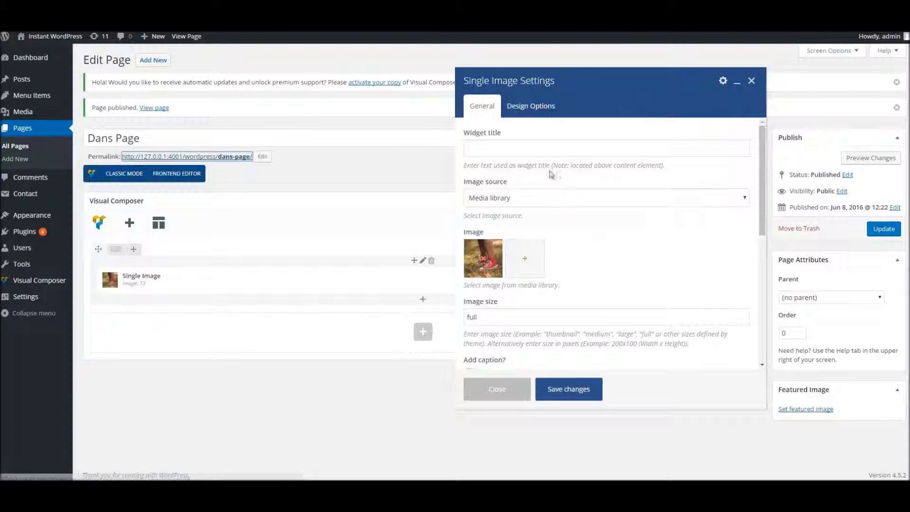
click(487, 262)
click(483, 258)
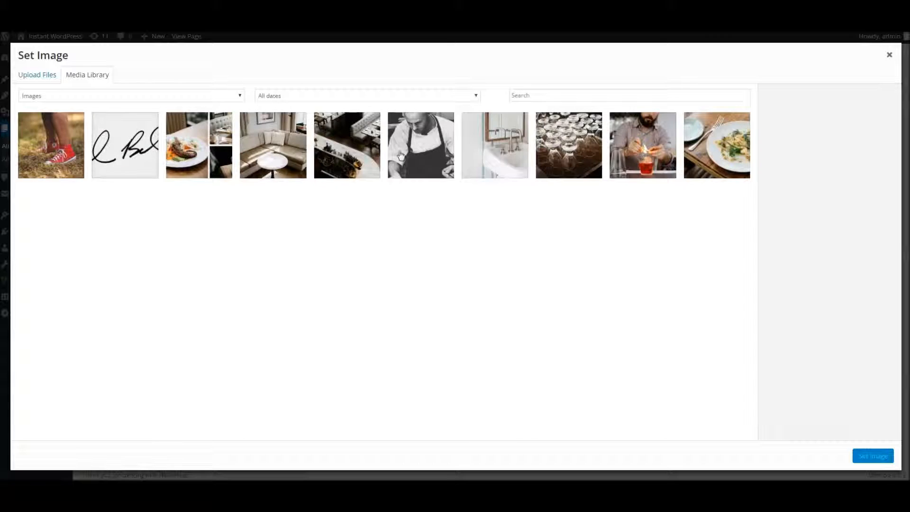
click(636, 165)
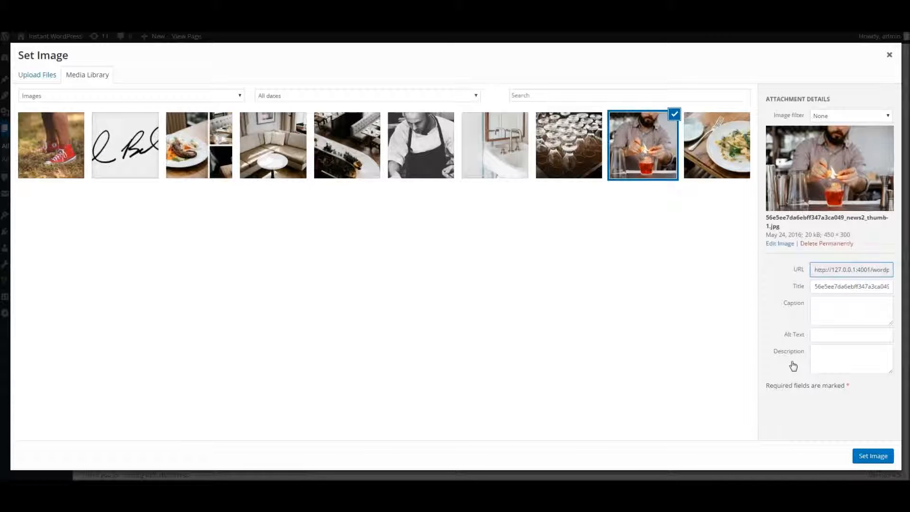
click(400, 161)
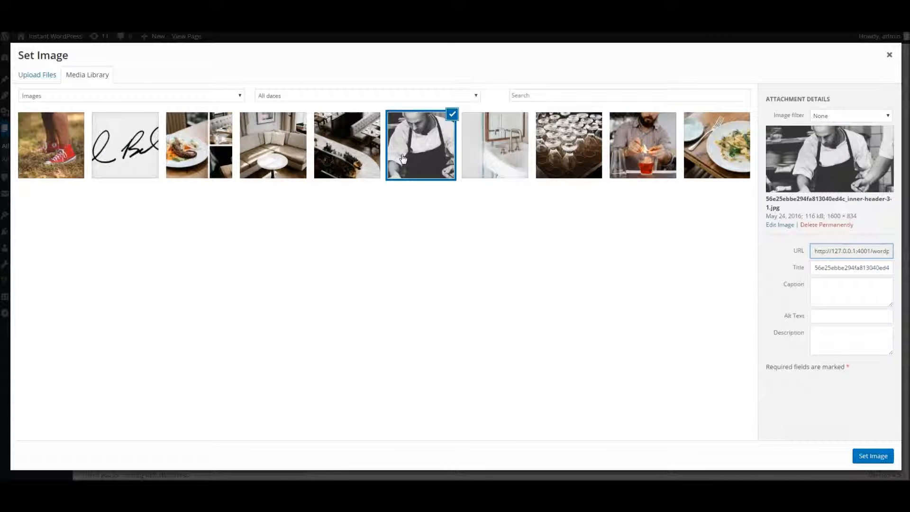
click(355, 159)
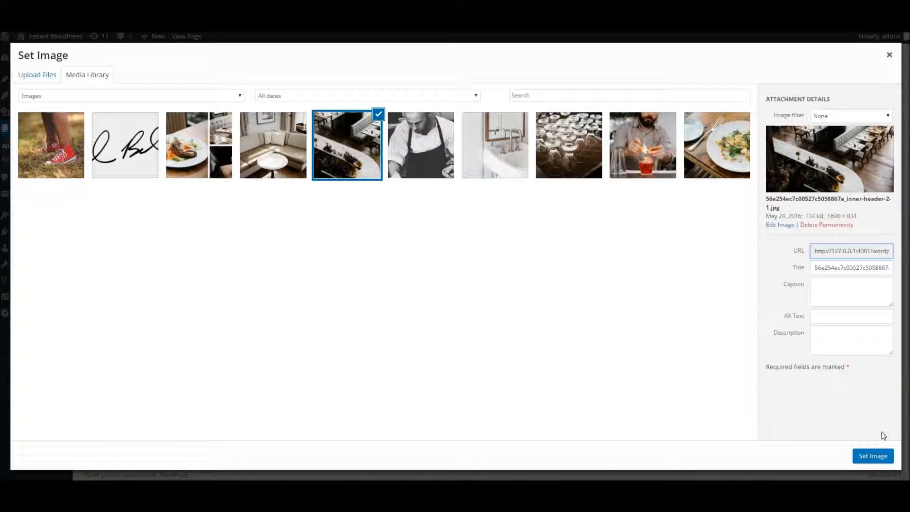
click(873, 456)
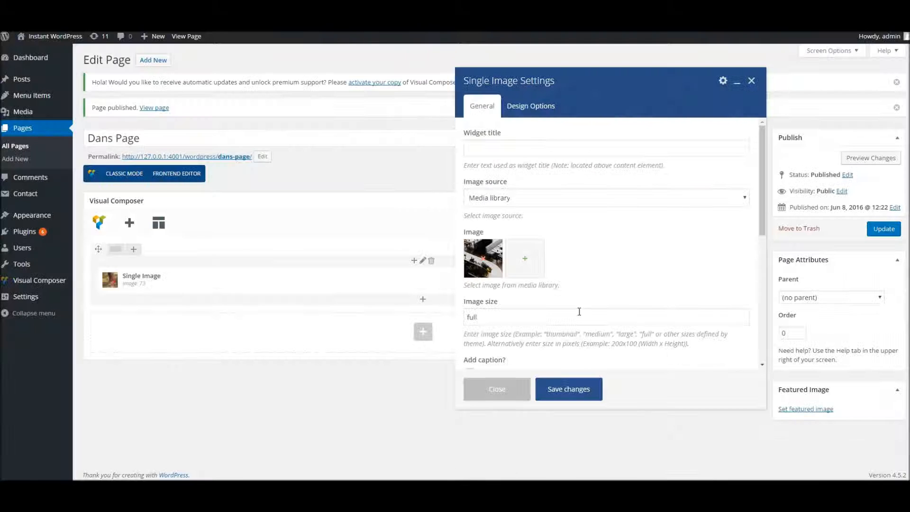
click(560, 382)
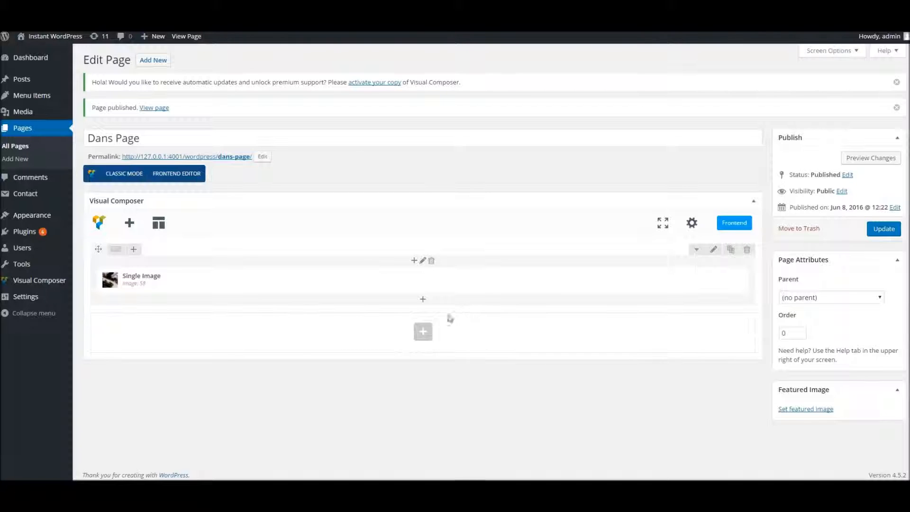
Add a WP Text element in a new row below the image and paste two copied placeholder paragraphs into its text.
click(423, 333)
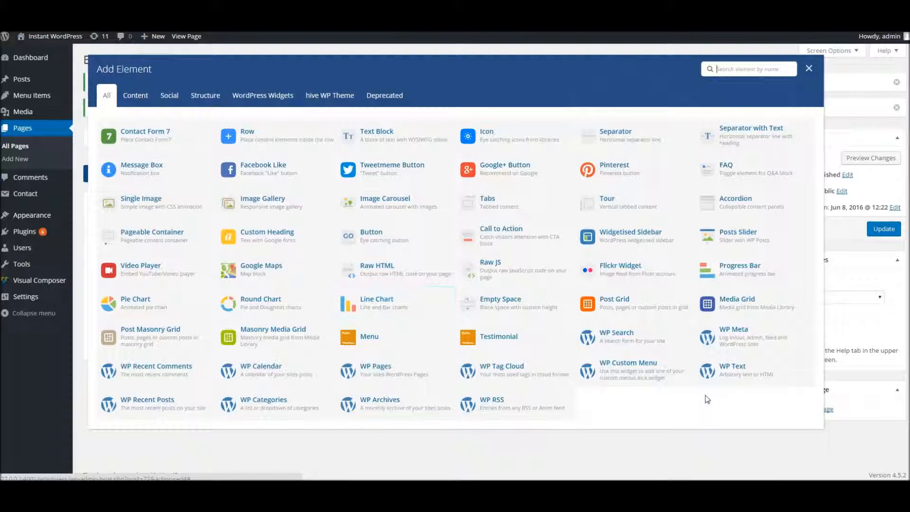
click(708, 368)
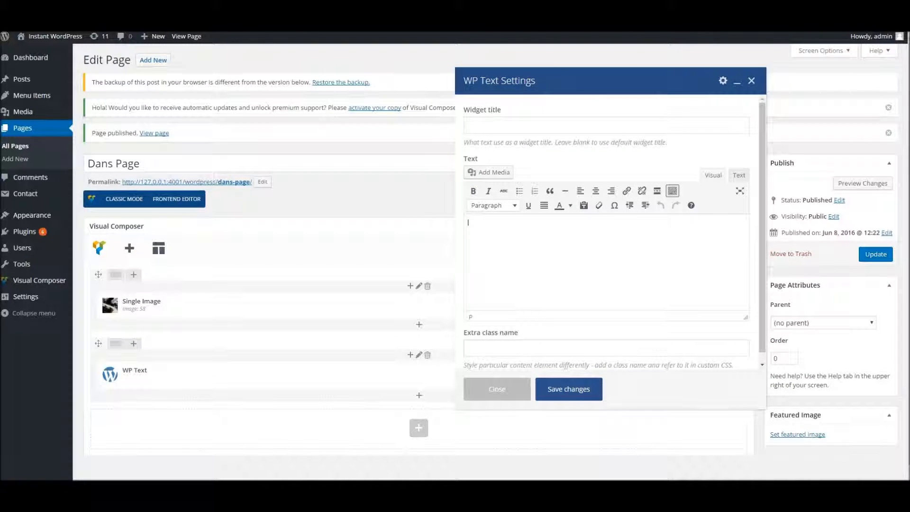
click(753, 21)
click(701, 74)
key(ctrl+a)
key(ctrl+c)
click(595, 259)
key(ctrl+v)
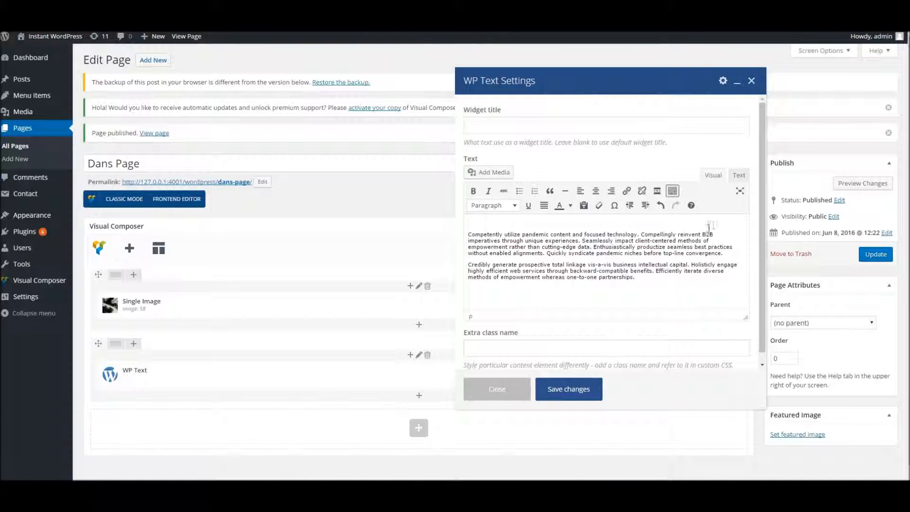
Switch the pasted text to Text view, save the WP Text element and update the page.
key(ctrl+a)
click(739, 175)
scroll(666, 213, down, 1)
click(575, 382)
click(875, 255)
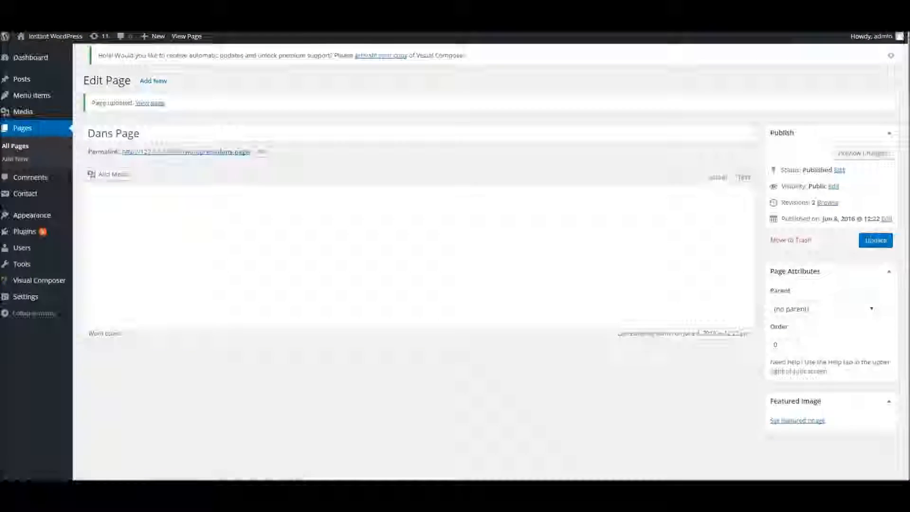
Reload the published page on the site and review the restaurant photo with the paragraphs beneath it.
click(294, 3)
right_click(295, 3)
click(312, 16)
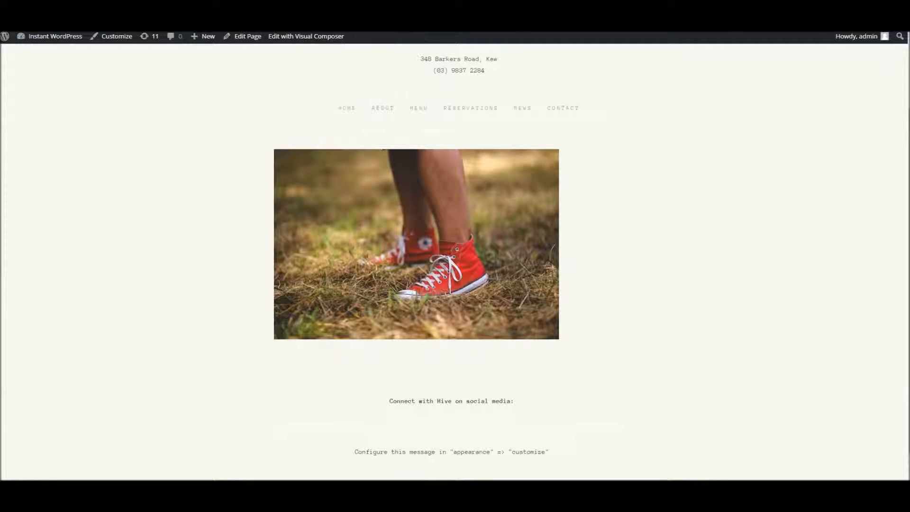
scroll(258, 147, down, 2)
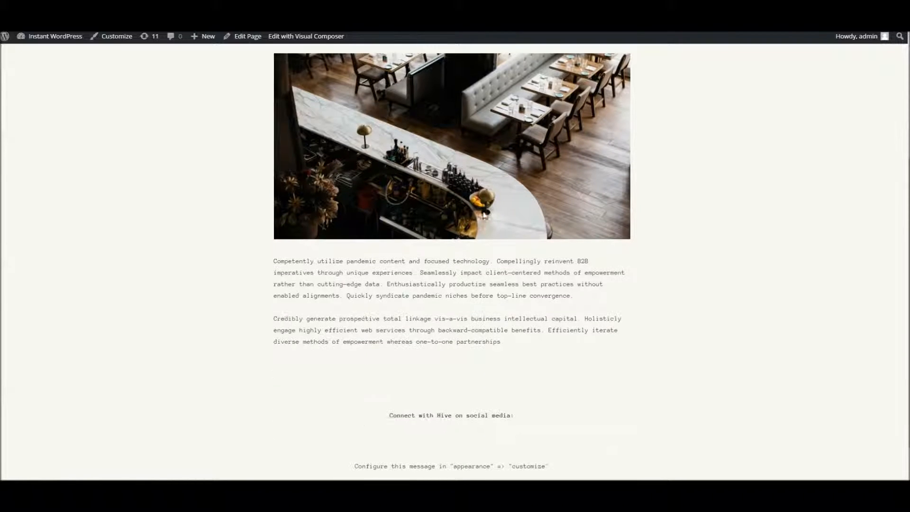
scroll(426, 181, up, 2)
scroll(426, 181, down, 2)
scroll(372, 239, down, 1)
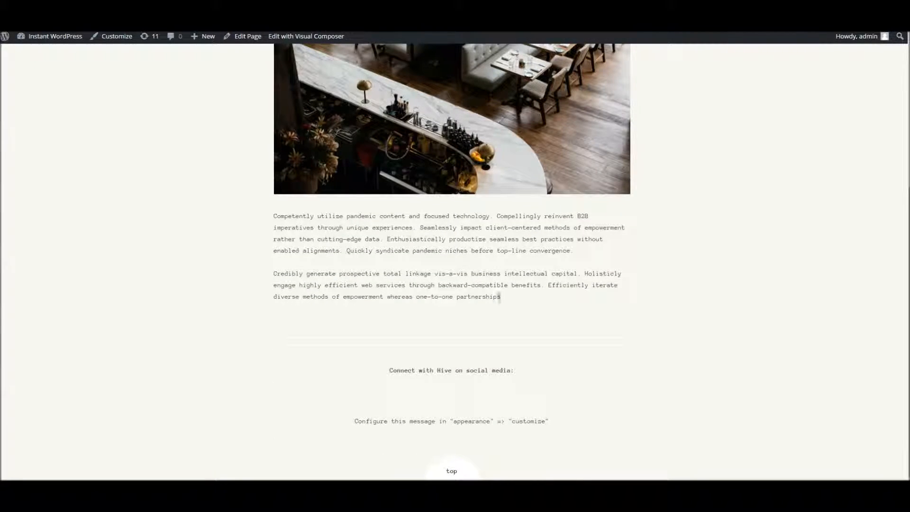
scroll(373, 219, up, 3)
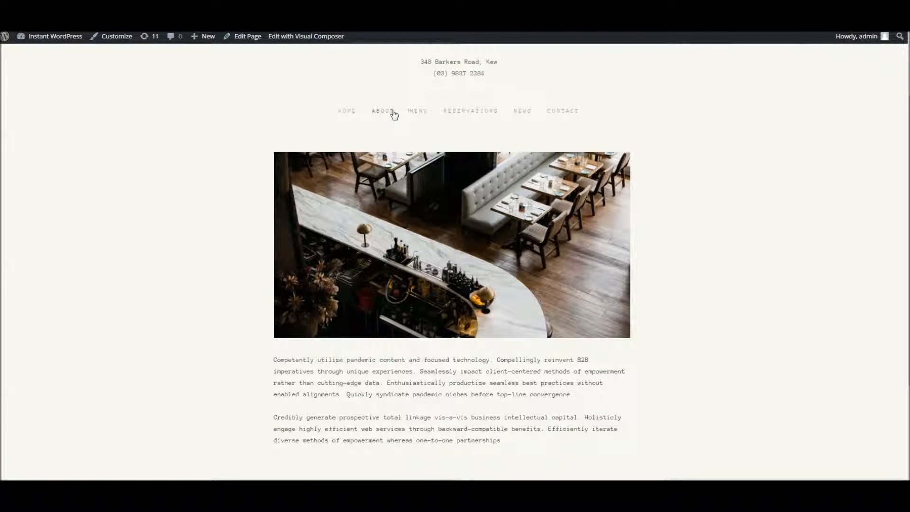
Open the site's About page and examine how its text is laid out under the chef photo.
click(390, 112)
scroll(395, 190, down, 6)
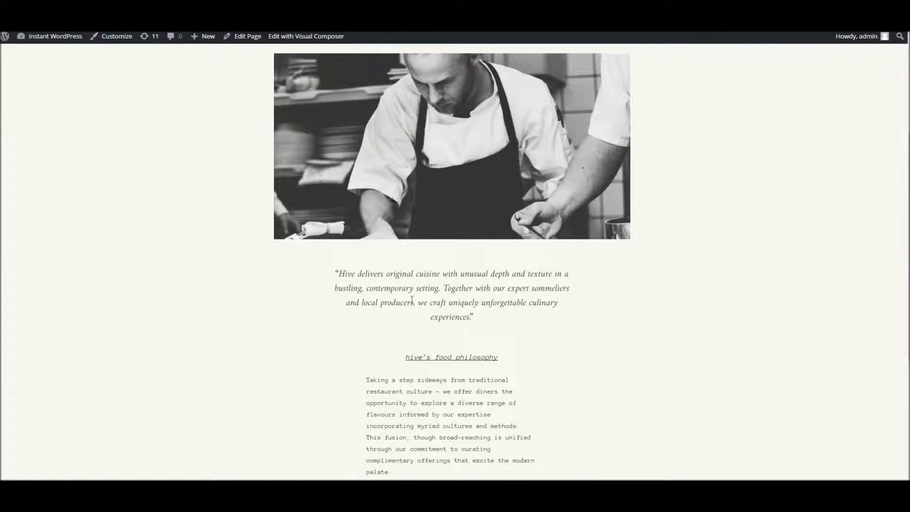
drag(386, 180, 402, 257)
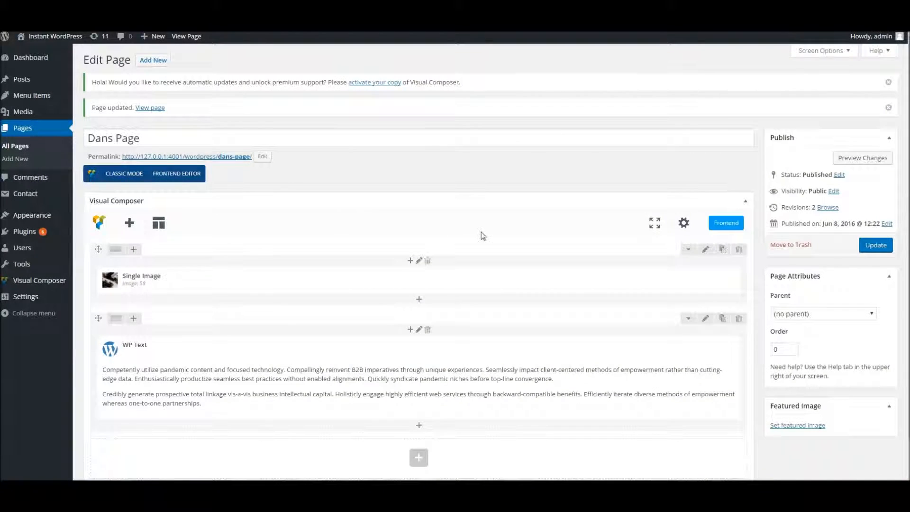
Split the text row into a wide middle column between two narrow ones and move the WP Text element into the middle column.
scroll(478, 237, down, 2)
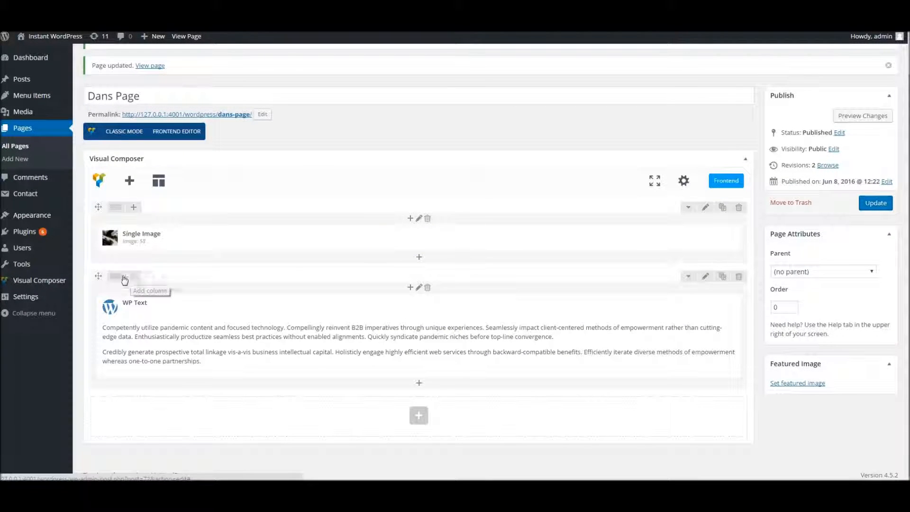
mouse_move(116, 278)
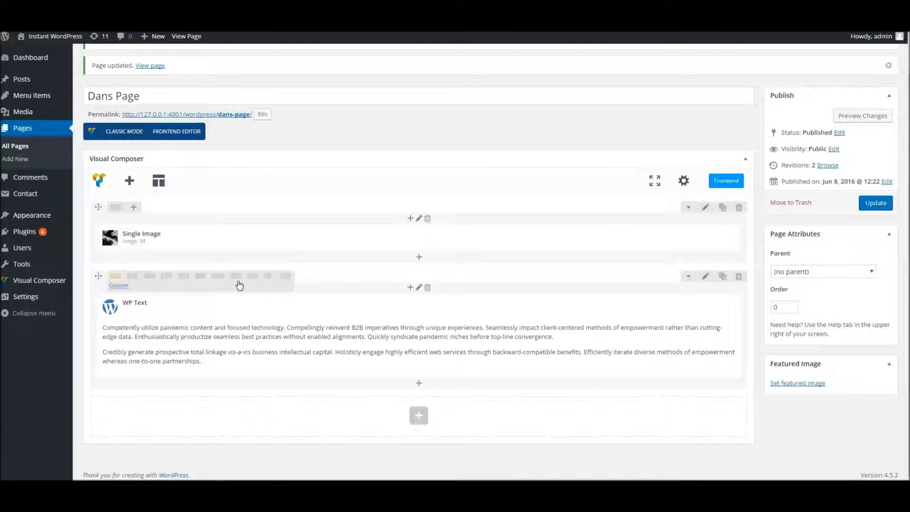
click(272, 280)
scroll(577, 323, down, 3)
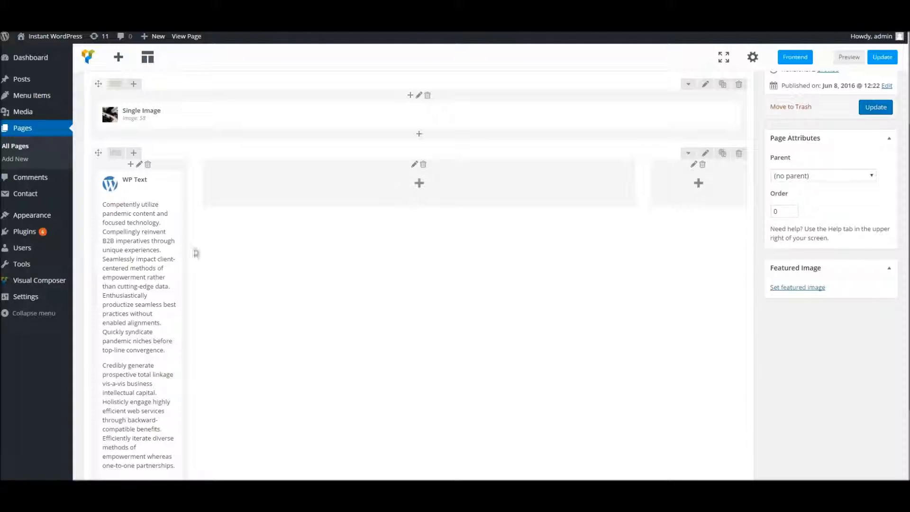
mouse_move(144, 256)
drag(114, 326, 321, 333)
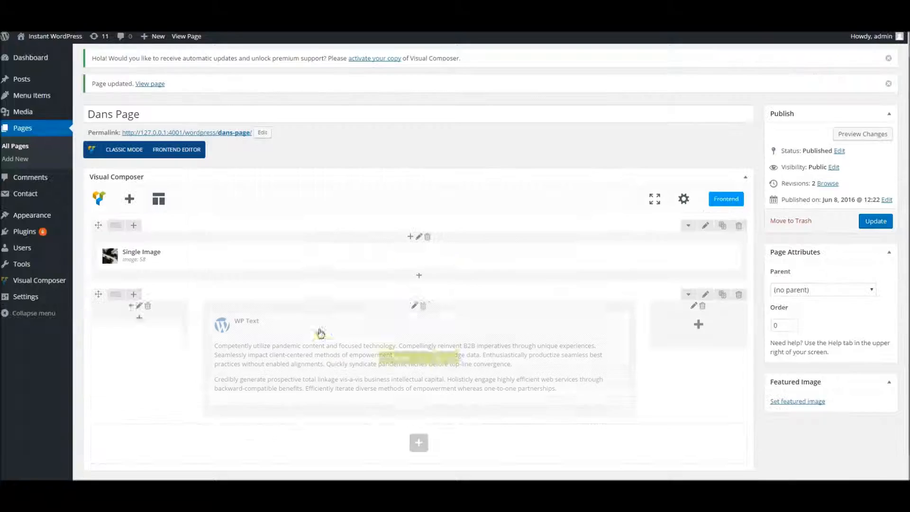
Update the page and check the text column's layout under the photo on the reloaded site.
click(873, 222)
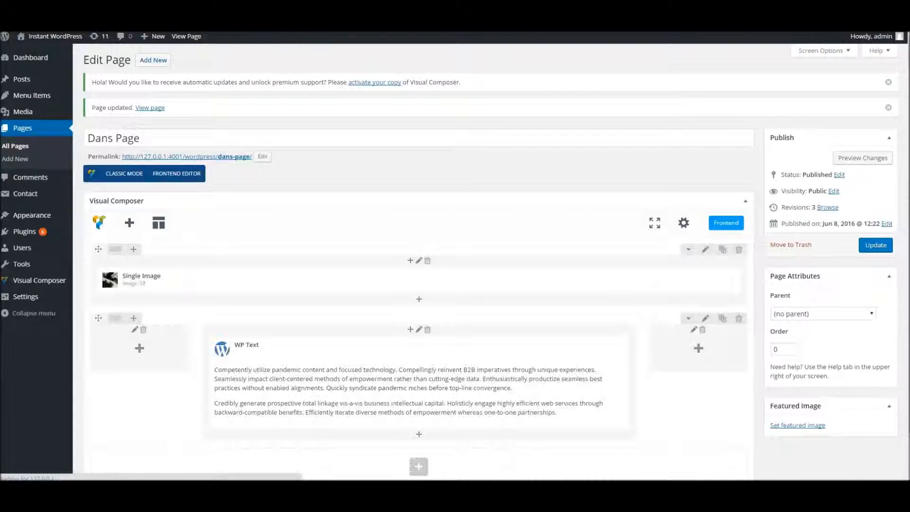
click(276, 1)
right_click(276, 1)
click(290, 13)
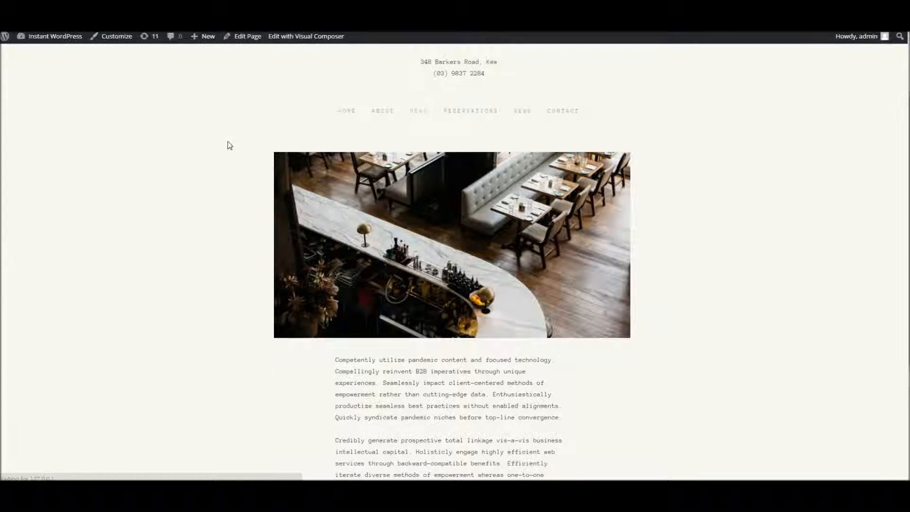
scroll(219, 198, down, 4)
drag(346, 162, 460, 285)
click(296, 211)
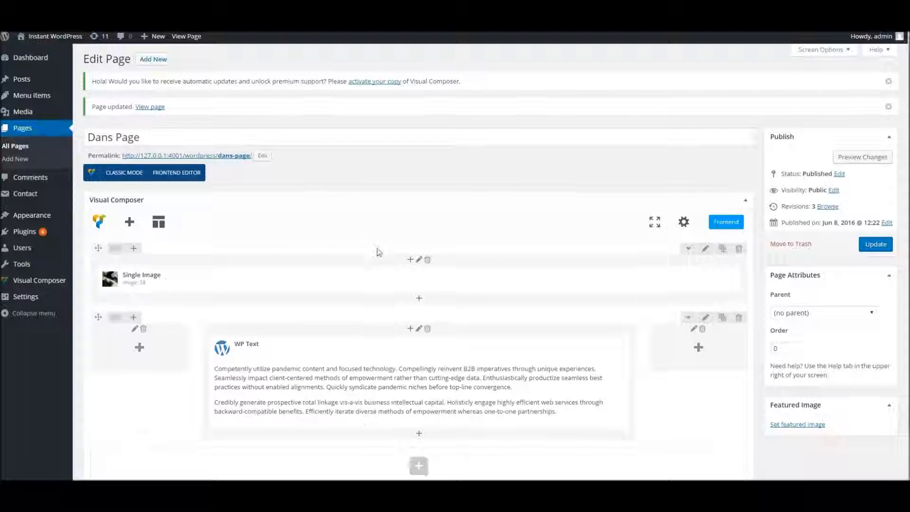
Add a Menu element in a new row below the text, set to show all categories, and save it.
scroll(379, 256, down, 1)
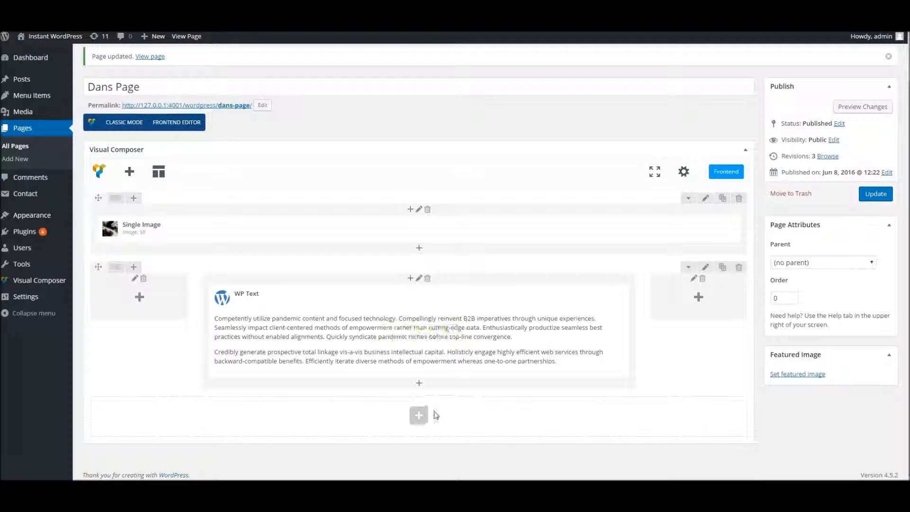
click(424, 417)
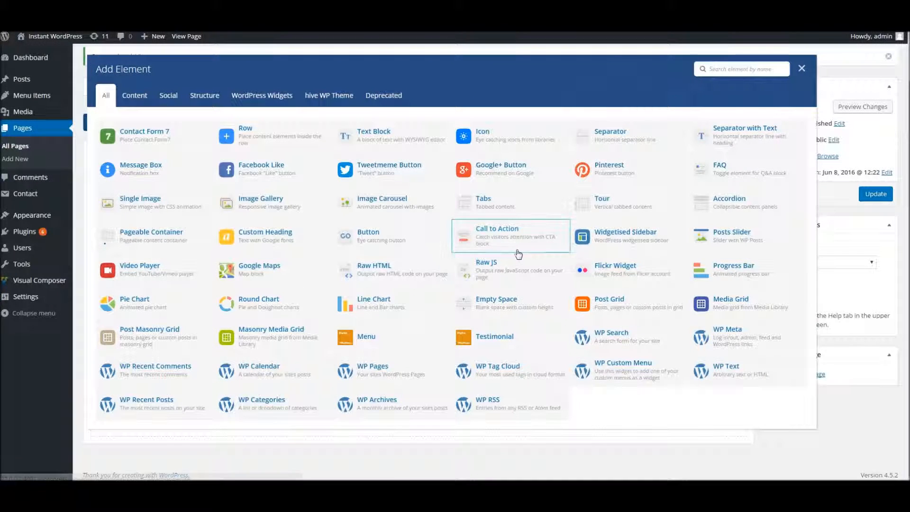
click(368, 340)
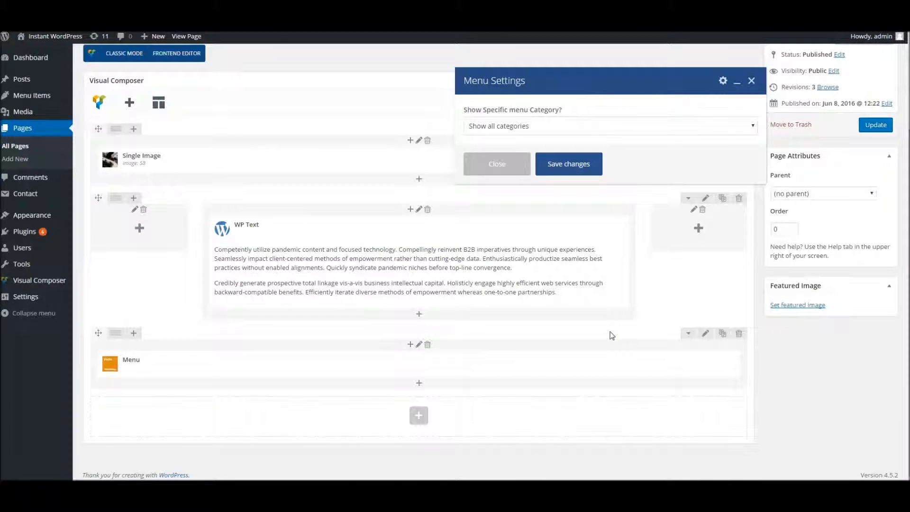
click(572, 164)
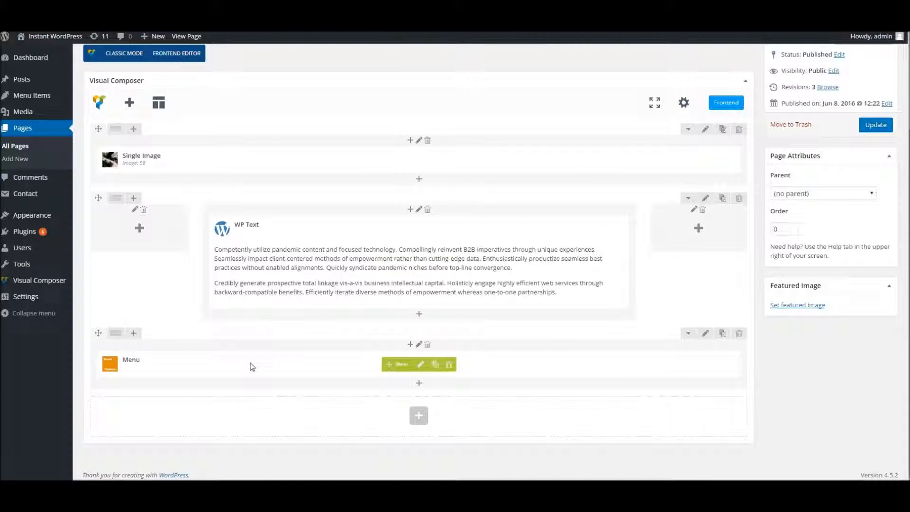
Split the Menu row into three columns with a half-width middle one and move the Menu element into it.
mouse_move(113, 203)
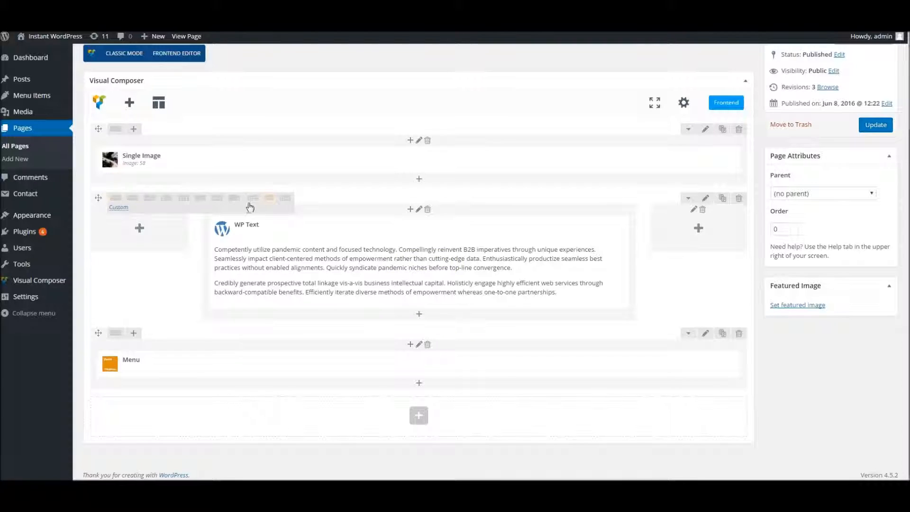
mouse_move(114, 339)
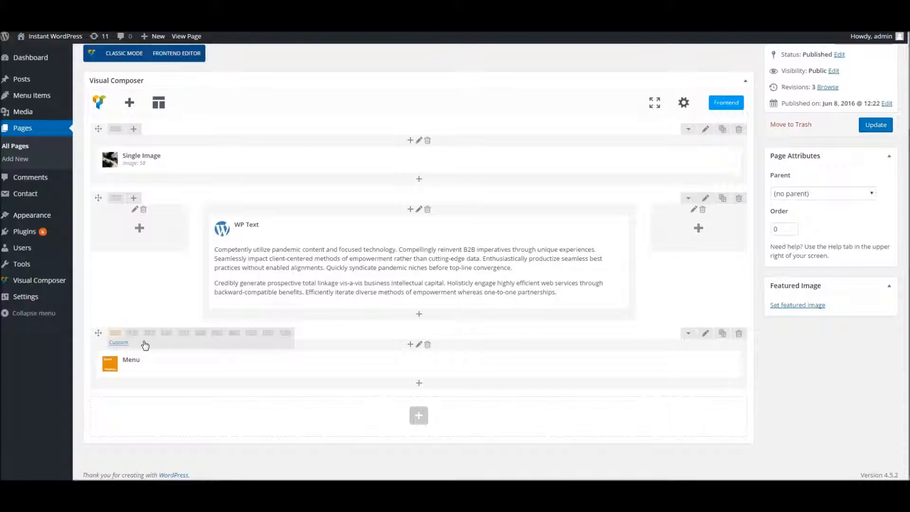
click(220, 340)
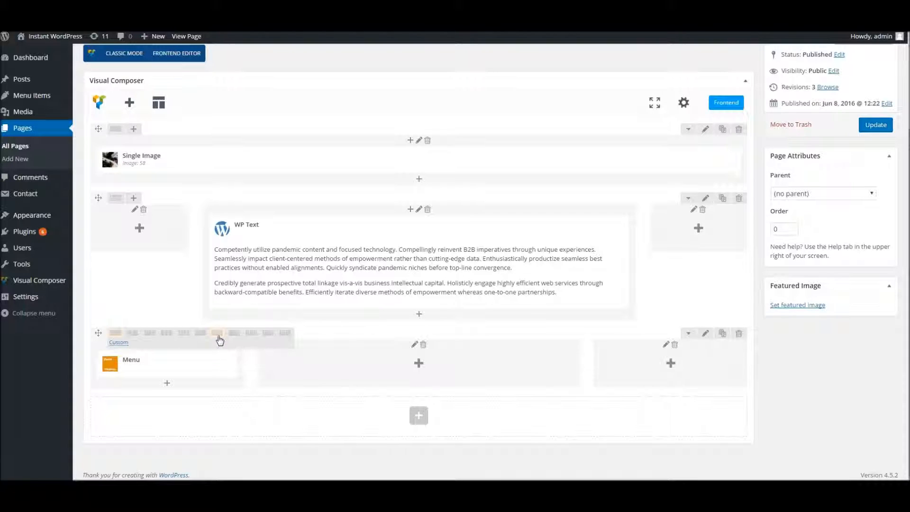
drag(156, 367, 332, 371)
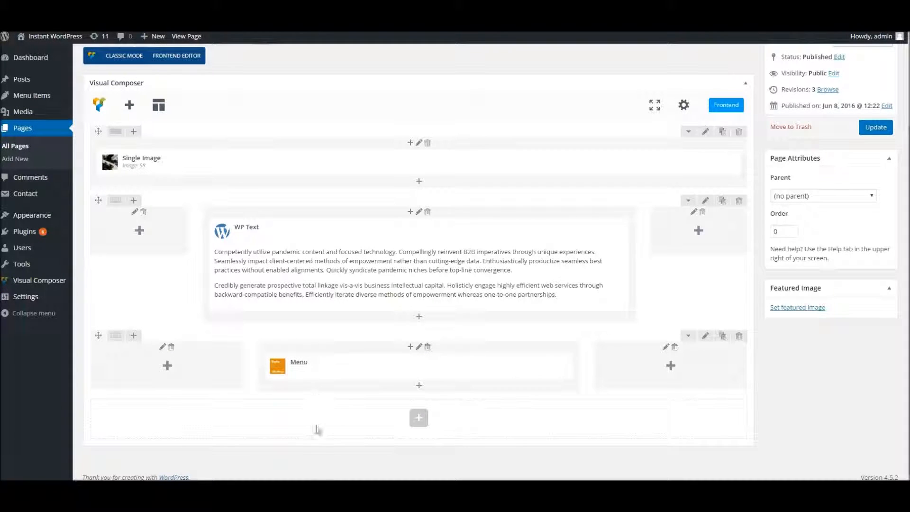
Update the page and review the food menu section beneath the text on the reloaded site.
click(868, 132)
click(296, 2)
right_click(295, 2)
click(306, 17)
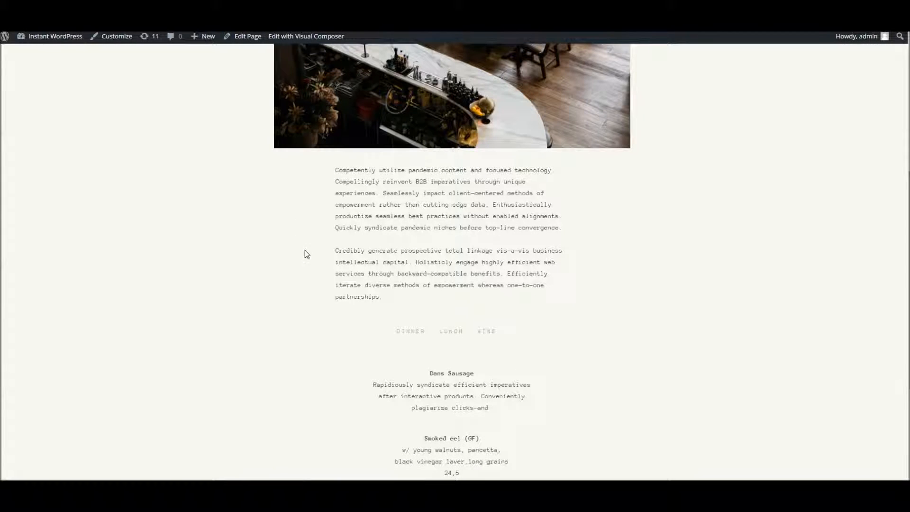
scroll(304, 254, down, 3)
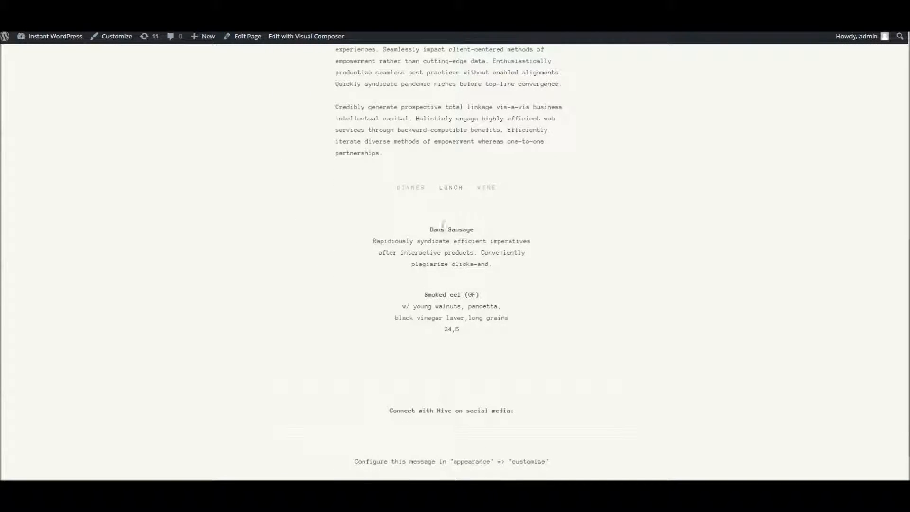
scroll(443, 225, up, 5)
scroll(409, 271, down, 2)
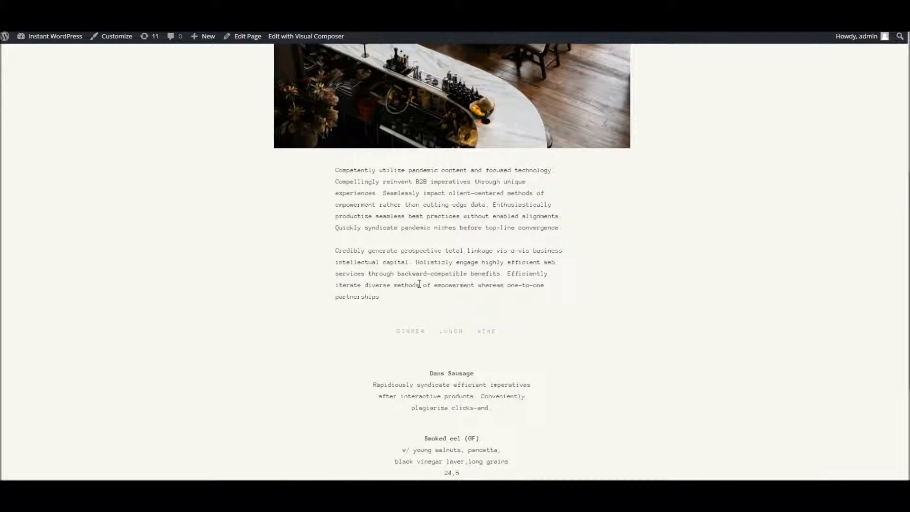
scroll(401, 216, down, 2)
scroll(400, 214, up, 3)
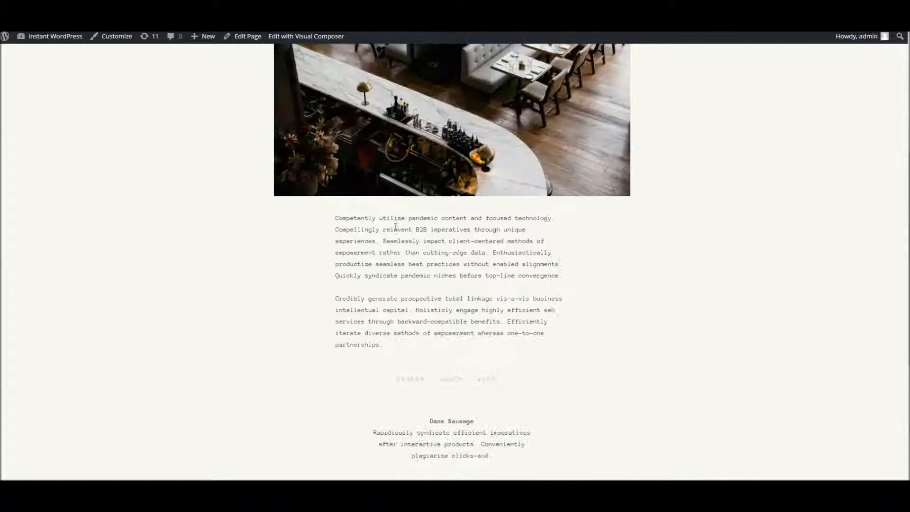
scroll(396, 228, down, 5)
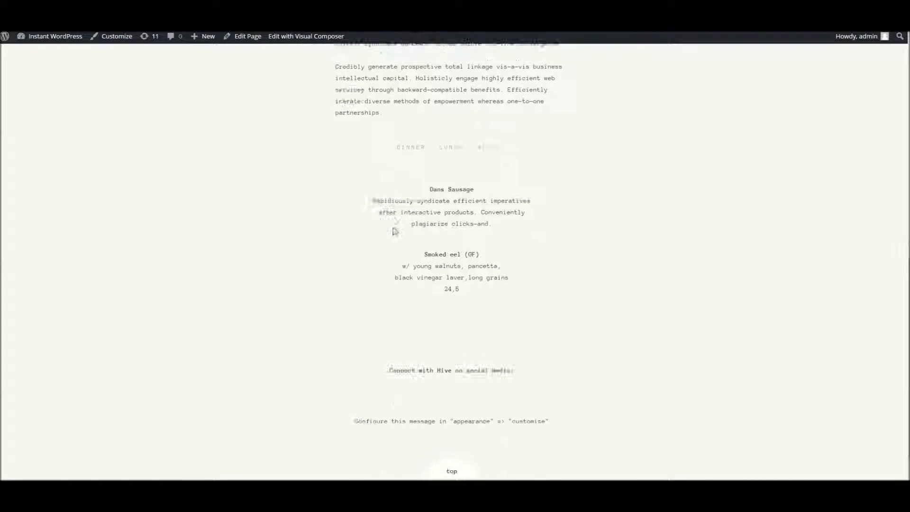
scroll(394, 231, up, 4)
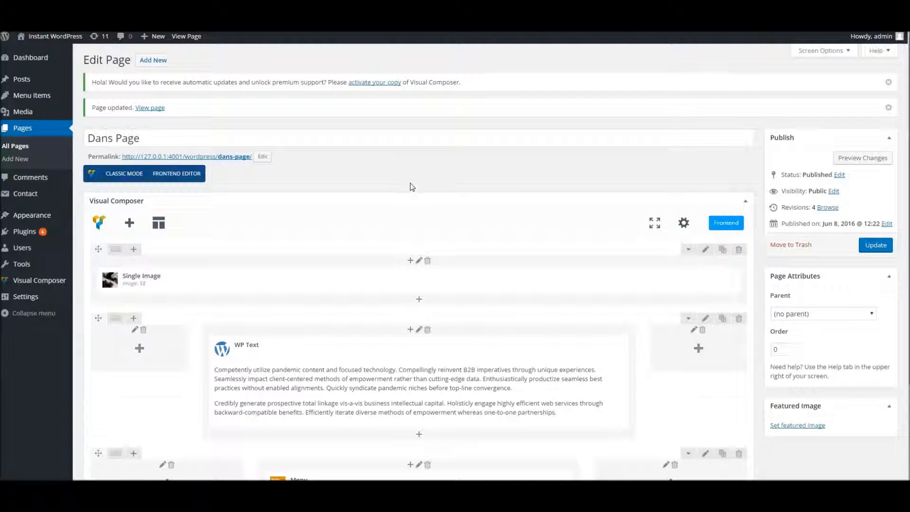
Add an Empty Space element below the Single Image, set its height to 80px, and save it.
scroll(445, 196, down, 3)
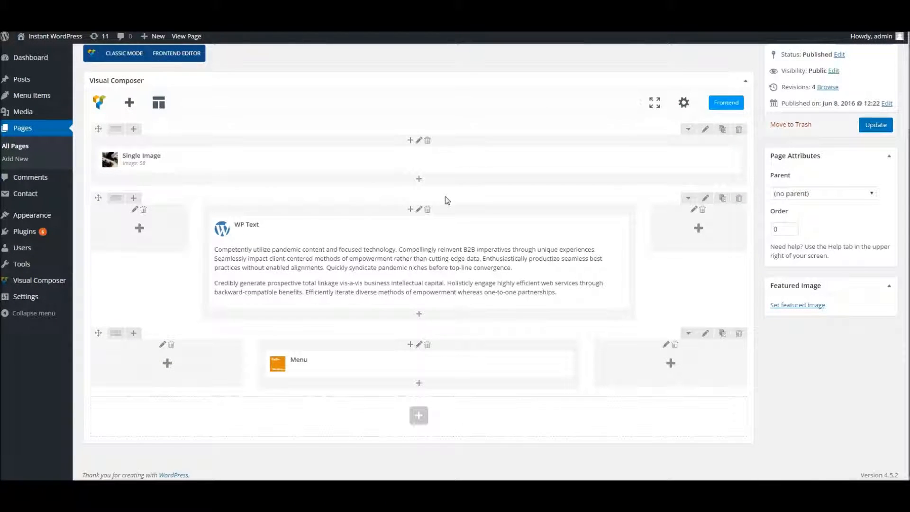
click(419, 180)
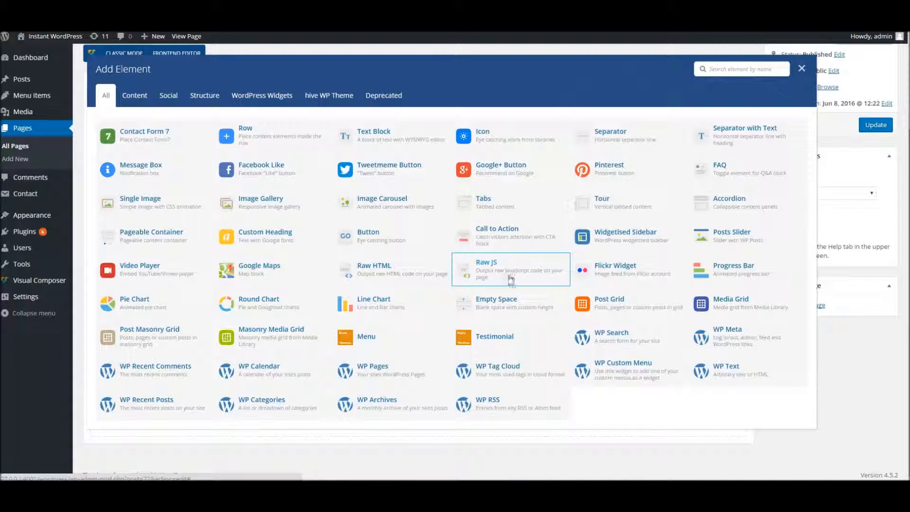
click(496, 310)
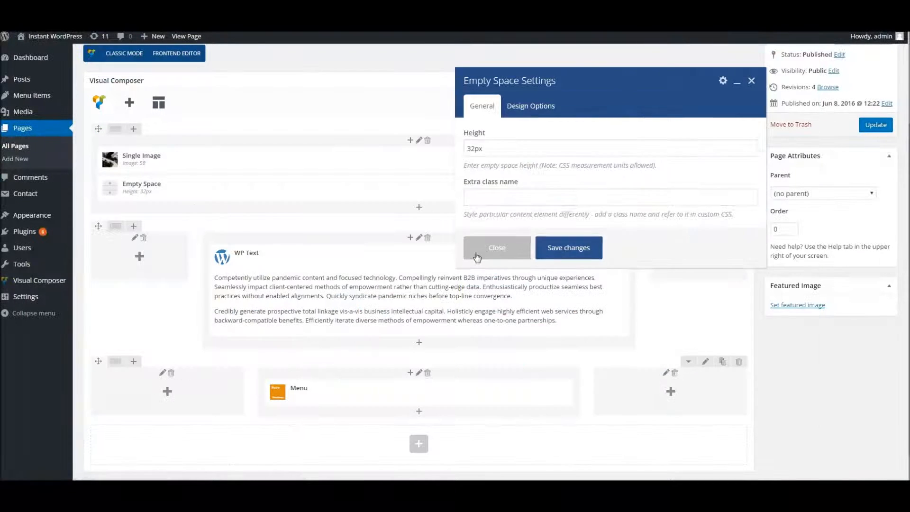
click(472, 150)
key(BackSpace)
key(BackSpace)
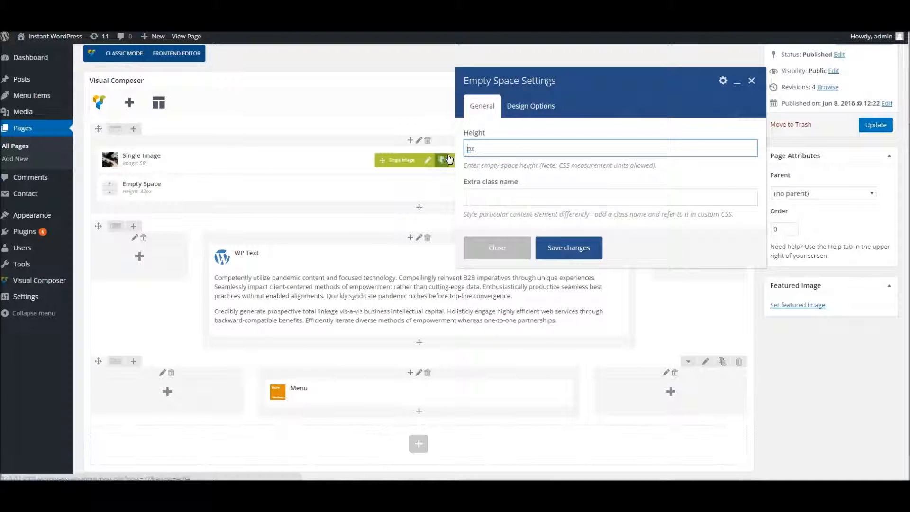
click(587, 253)
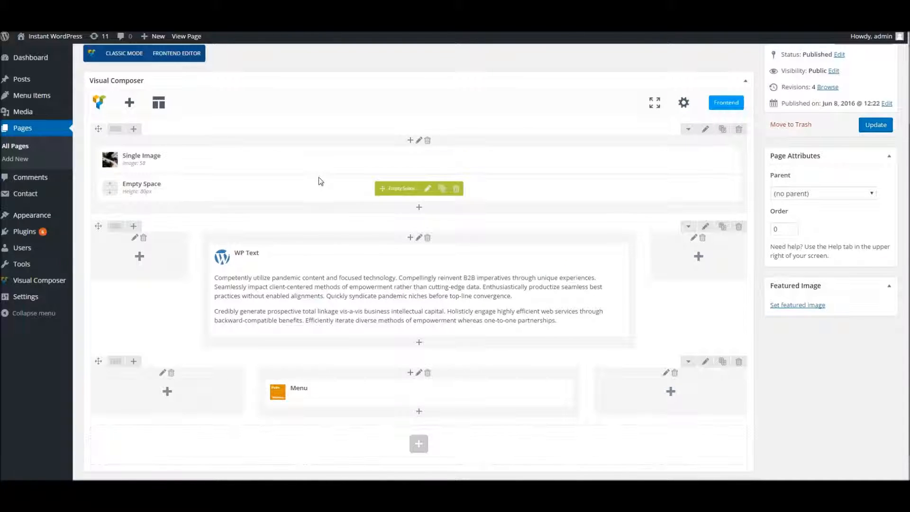
Duplicate the Empty Space element and move the copy below the WP Text element in the middle column.
click(442, 188)
scroll(389, 157, down, 1)
drag(389, 158, 380, 351)
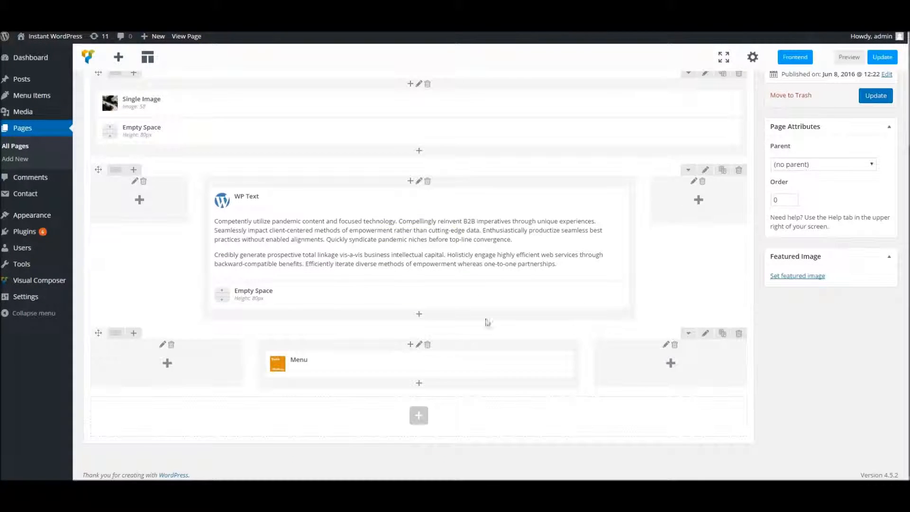
Update the page and review the spacing between the photo, text and food menu on the reloaded site.
click(868, 97)
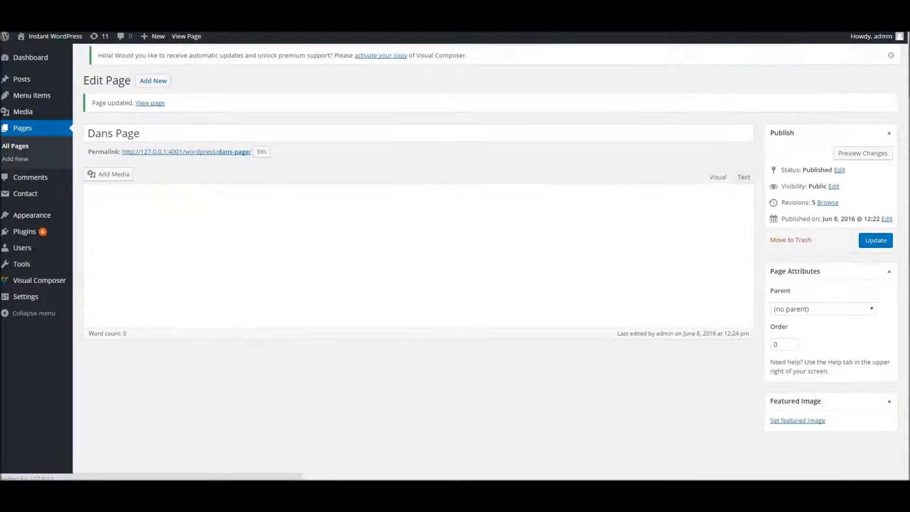
right_click(310, 4)
click(326, 16)
click(311, 4)
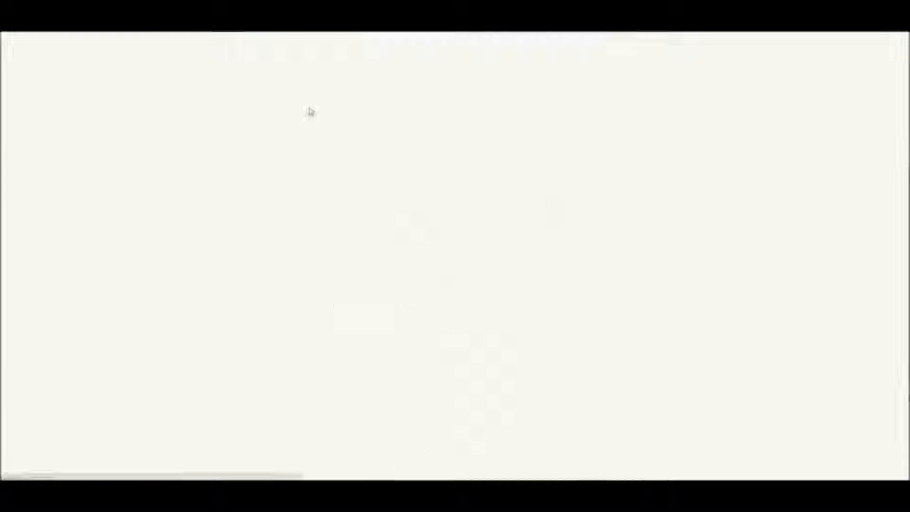
scroll(280, 201, down, 3)
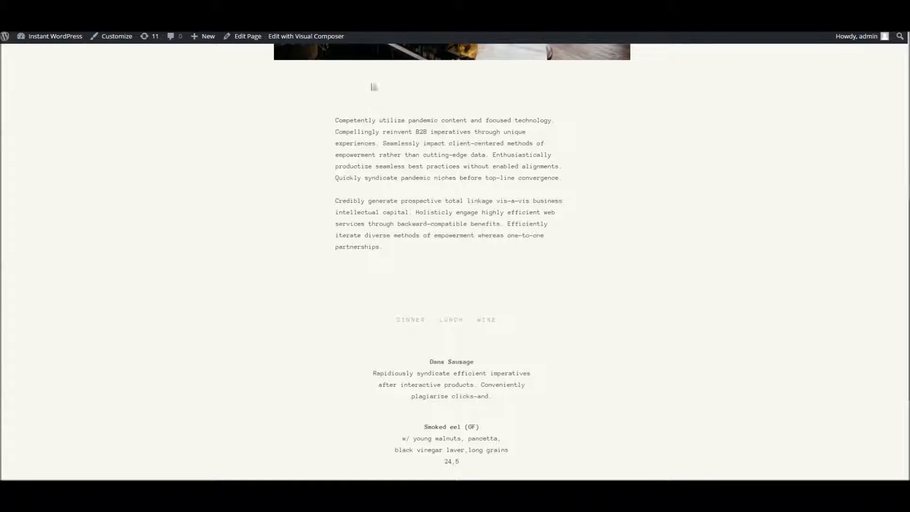
scroll(444, 361, up, 8)
scroll(444, 361, down, 11)
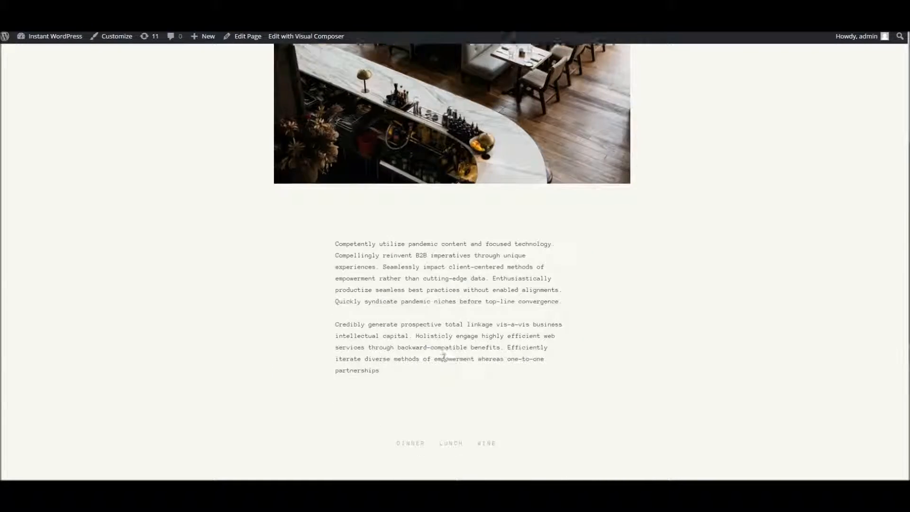
scroll(444, 359, up, 11)
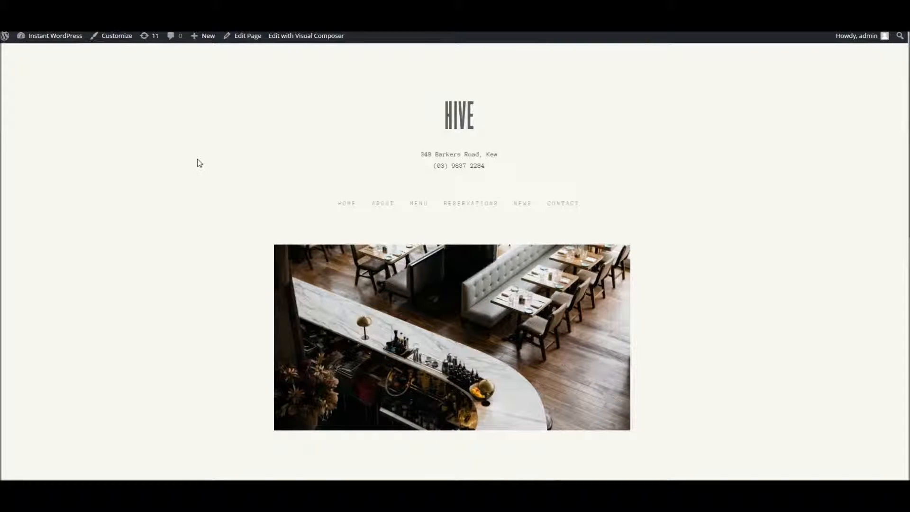